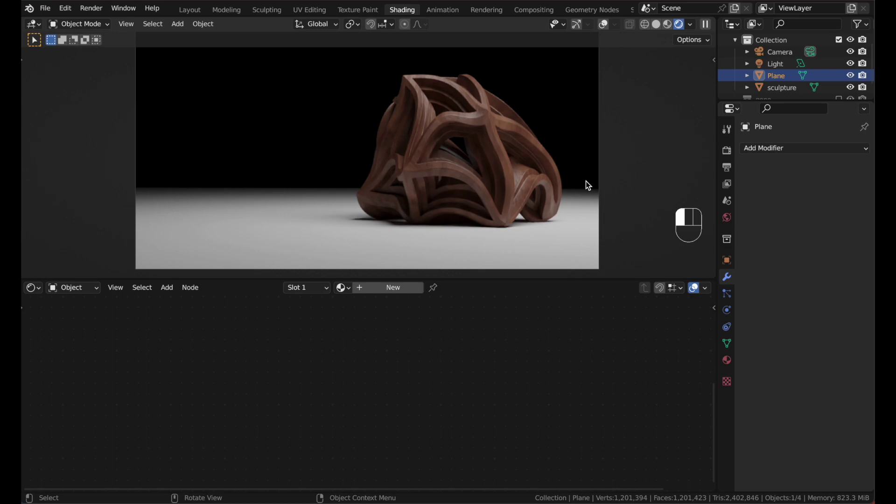
# - Examine the sculpture, the floor plane and the area light from several angles, ending in the camera view
pyautogui.scroll(10, 514, 157)
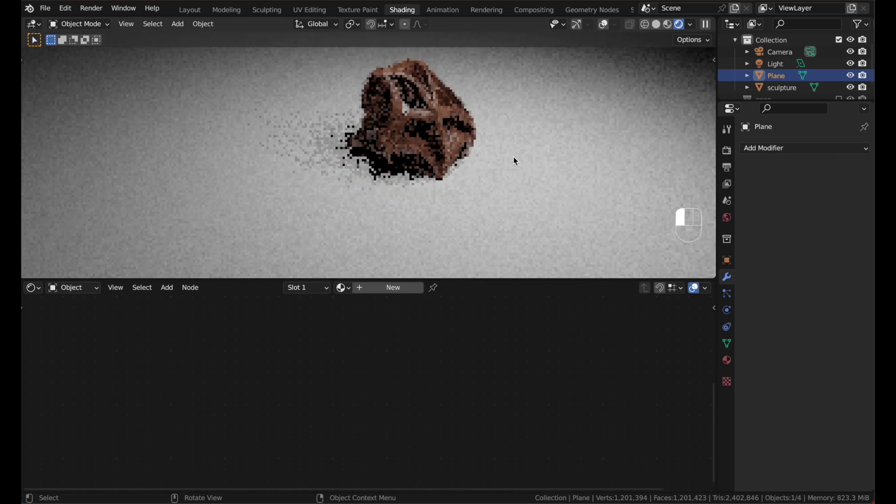
pyautogui.press('KP_0')
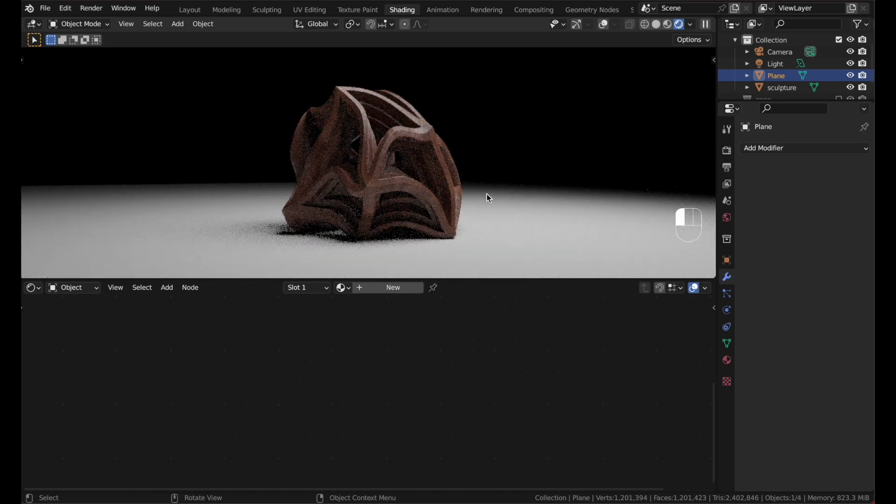
pyautogui.moveTo(487, 194); pyautogui.dragTo(267, 200, button='middle')
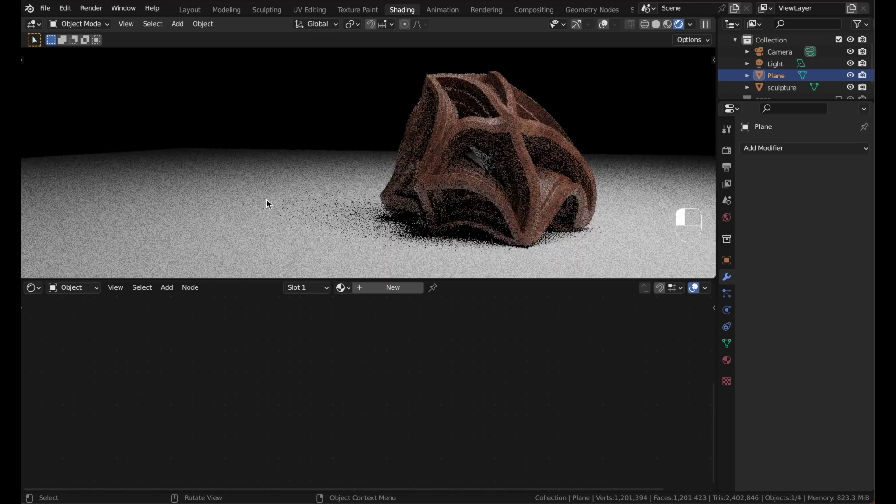
pyautogui.click(777, 65)
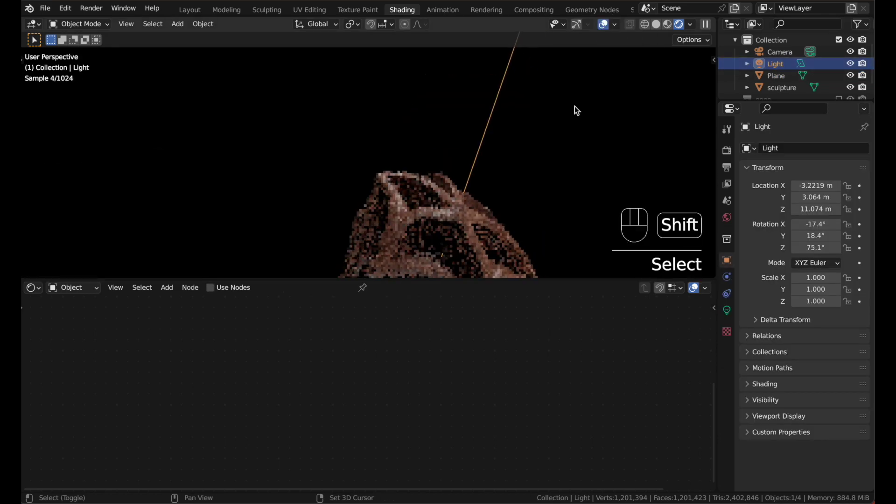
pyautogui.keyDown('shift'); pyautogui.scroll(5, 574, 106); pyautogui.keyUp('shift')
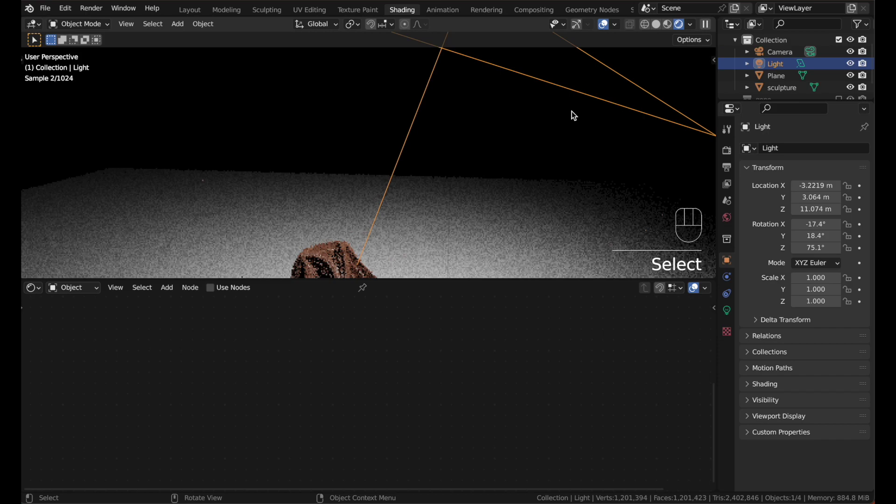
pyautogui.scroll(-3, 572, 111)
pyautogui.keyDown('shift'); pyautogui.hscroll(-3, 572, 111); pyautogui.keyUp('shift')
pyautogui.scroll(-3, 572, 111)
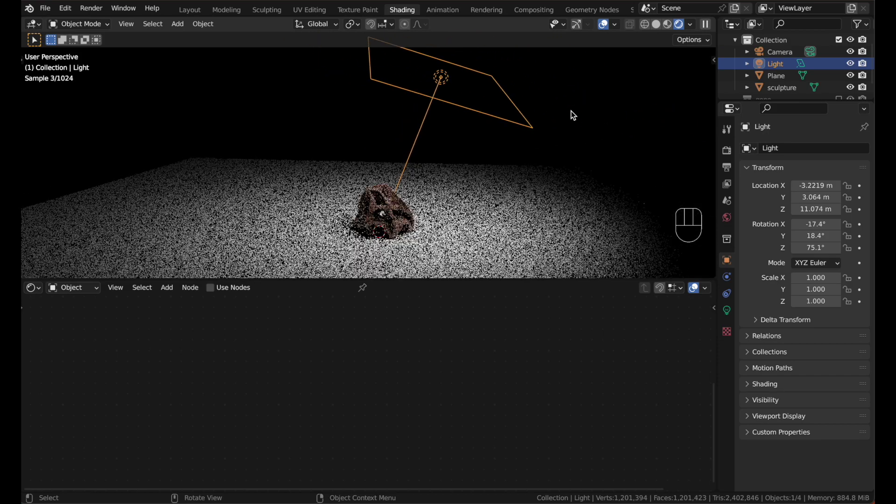
pyautogui.press('KP_0')
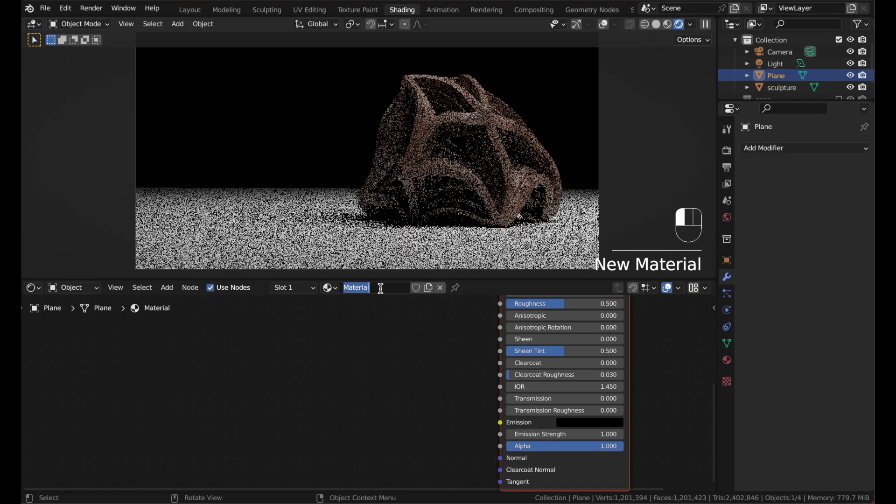
# - Name the plane's new material Grid and enlarge the shader node editor area
pyautogui.write('Grid')
pyautogui.press('Return')
pyautogui.press('Home')
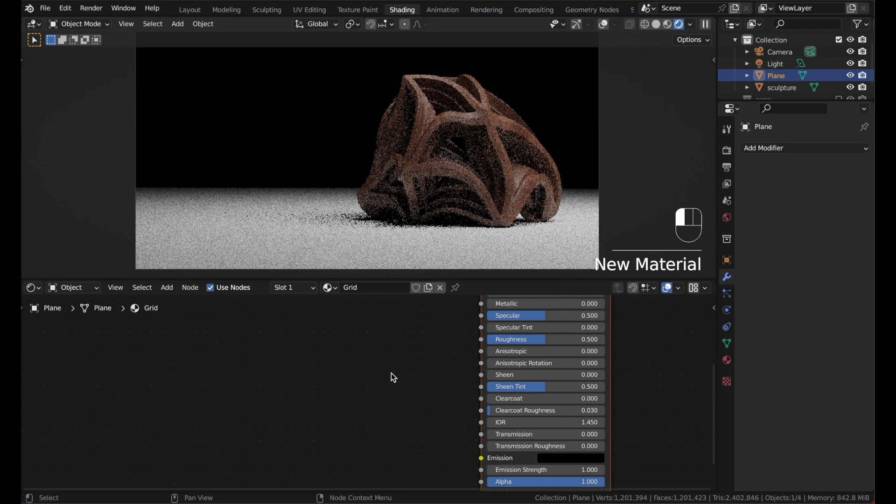
pyautogui.moveTo(480, 280); pyautogui.dragTo(481, 248)
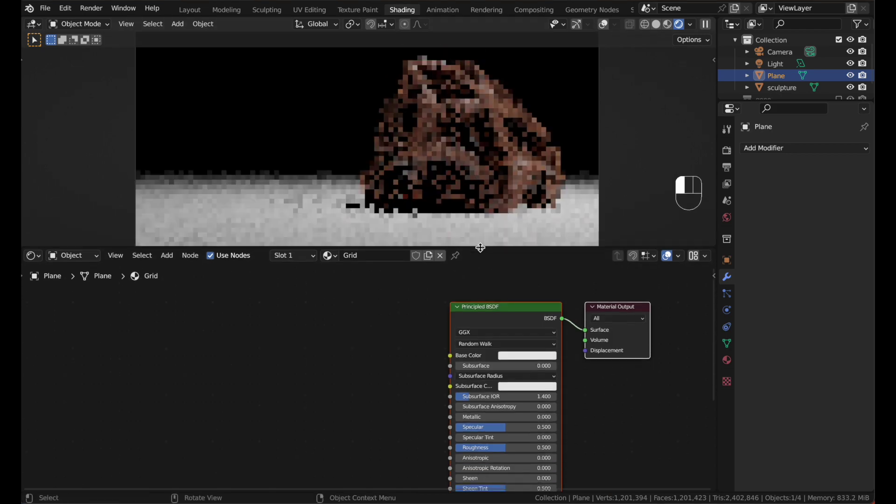
# - Add a Brick Texture node and link its Color output directly to the Material Output's Surface
pyautogui.write('q')
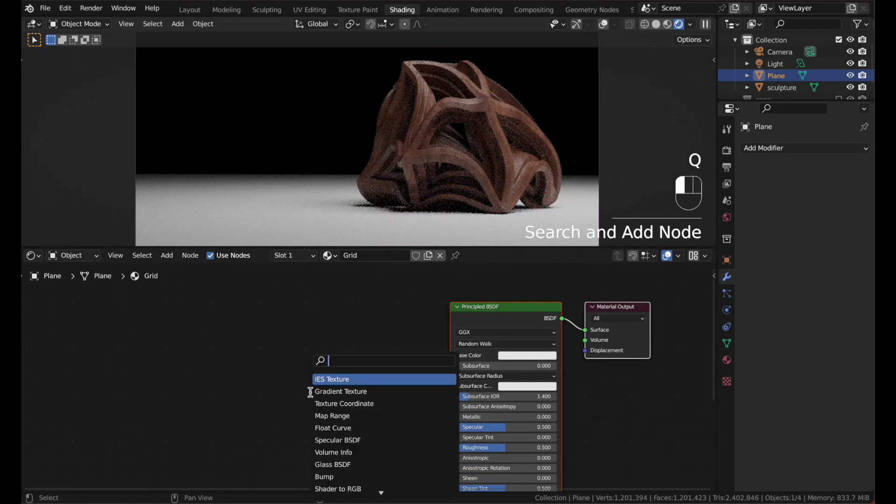
pyautogui.write('r')
pyautogui.write('rick')
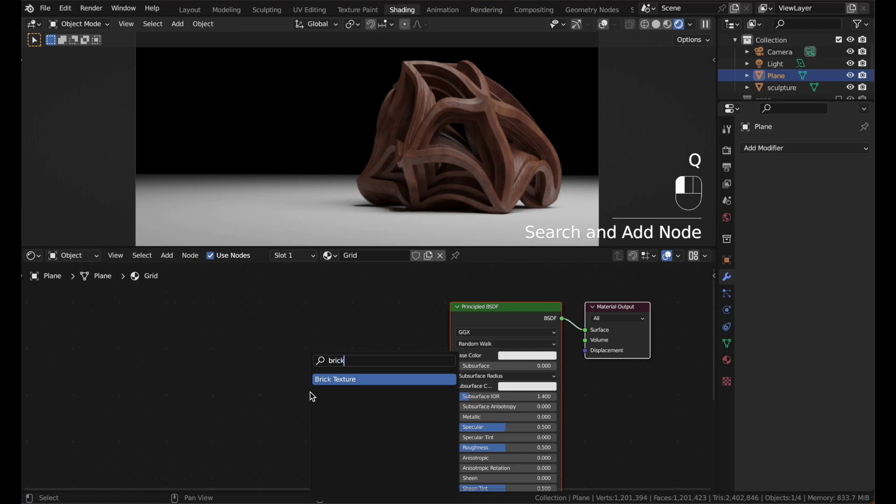
pyautogui.press('Return')
pyautogui.moveTo(226, 329); pyautogui.dragTo(586, 330)
pyautogui.moveTo(537, 224)
pyautogui.mouseDown(button='middle')
pyautogui.moveTo(512, 153)
pyautogui.moveTo(542, 127)
pyautogui.moveTo(392, 136)
pyautogui.mouseUp(button='middle')
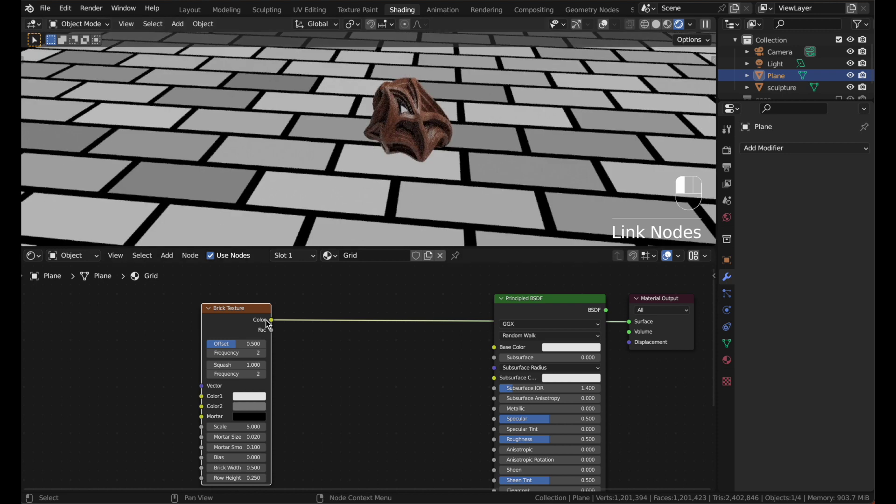
# - Set the Brick Texture's Offset to 0 and its Row Height to 0.5
pyautogui.scroll(3, 266, 320)
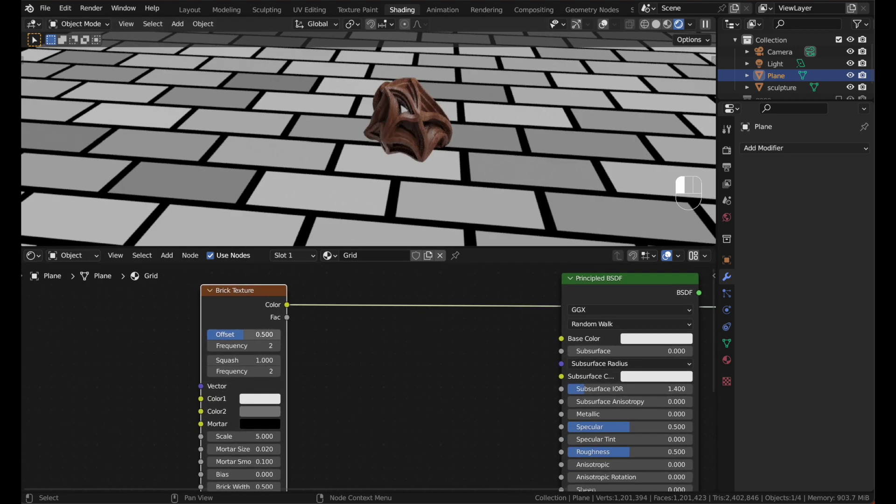
pyautogui.moveTo(263, 340); pyautogui.dragTo(208, 335)
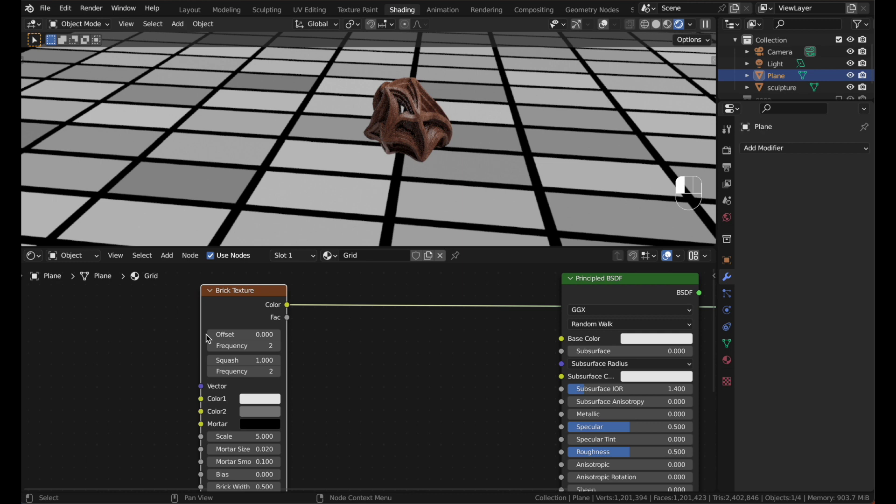
pyautogui.scroll(-3, 209, 360)
pyautogui.scroll(-1, 208, 359)
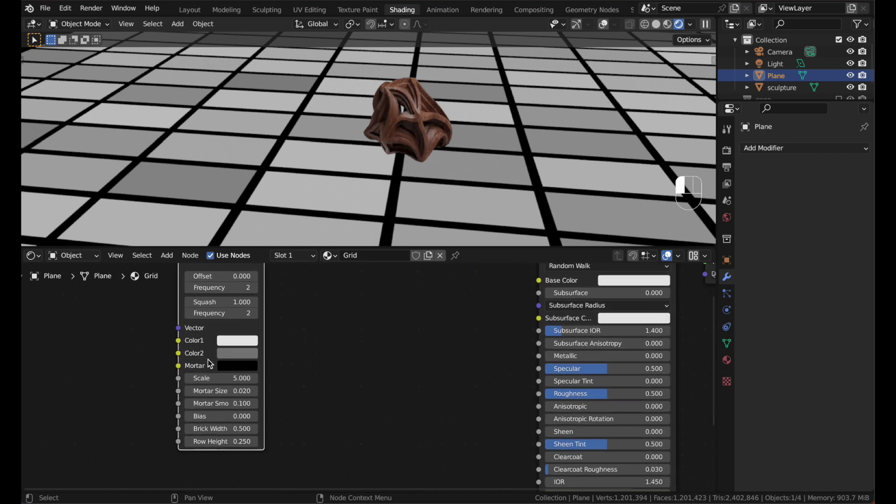
pyautogui.click(236, 442)
pyautogui.write('0')
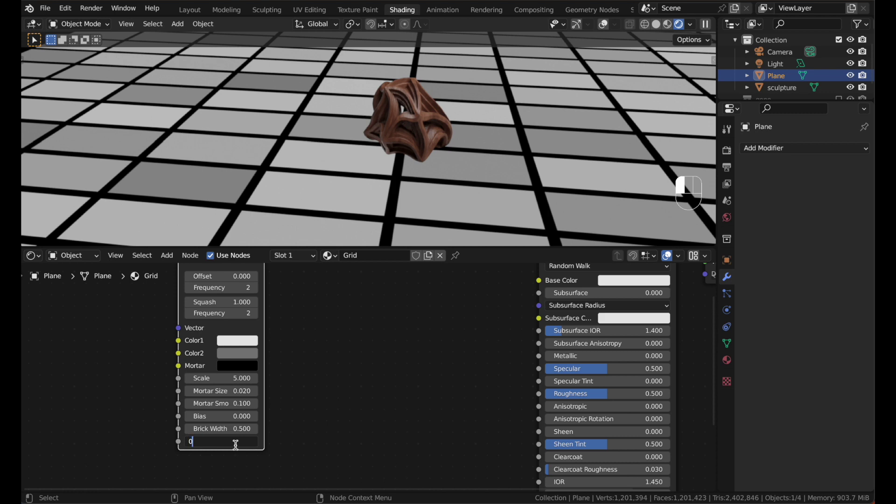
pyautogui.write('.5')
pyautogui.press('Return')
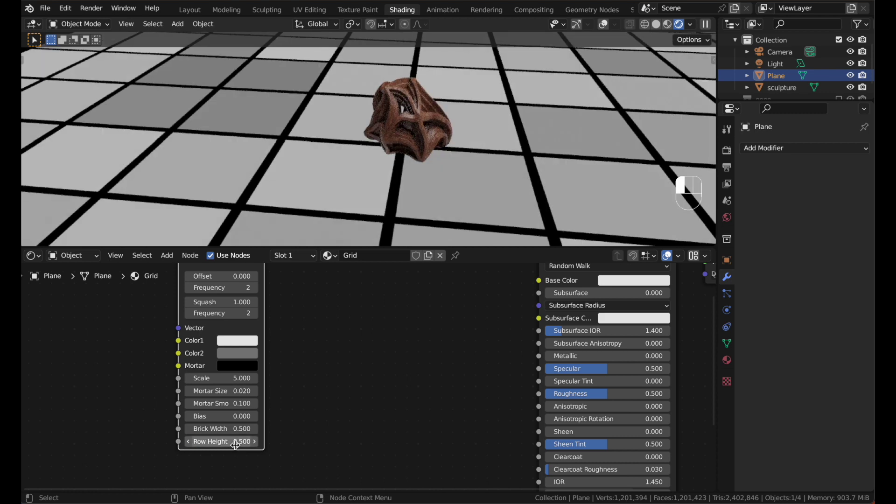
# - Change both Color1 and Color2 of the Brick Texture to pure white
pyautogui.scroll(2, 235, 445)
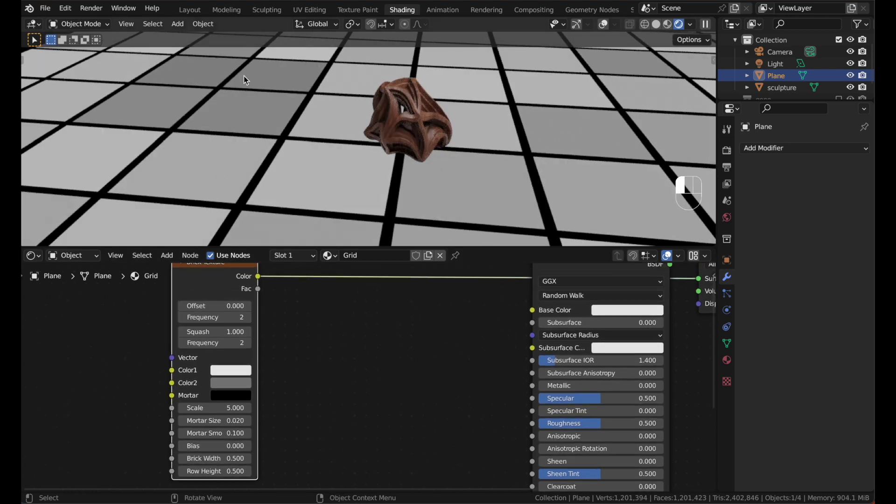
pyautogui.click(236, 385)
pyautogui.moveTo(307, 283); pyautogui.dragTo(309, 209)
pyautogui.click(242, 371)
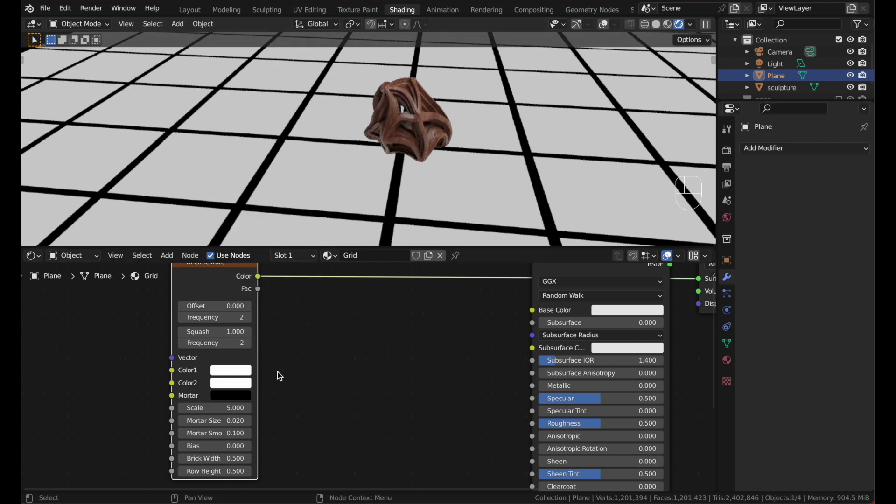
# - Try a Mortar Size of 0.001 on the Brick Texture
pyautogui.scroll(1, 277, 372)
pyautogui.hscroll(-2, 276, 372)
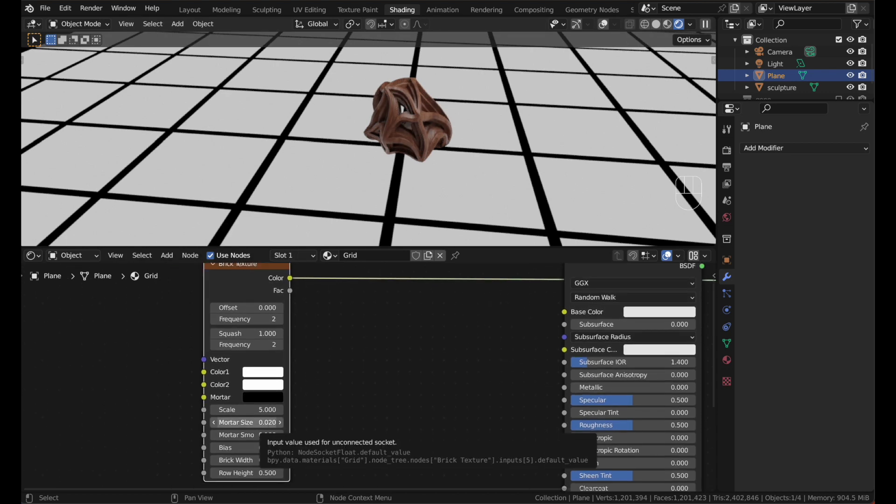
pyautogui.keyDown('shift'); pyautogui.moveTo(261, 425); pyautogui.dragTo(260, 425); pyautogui.keyUp('shift')
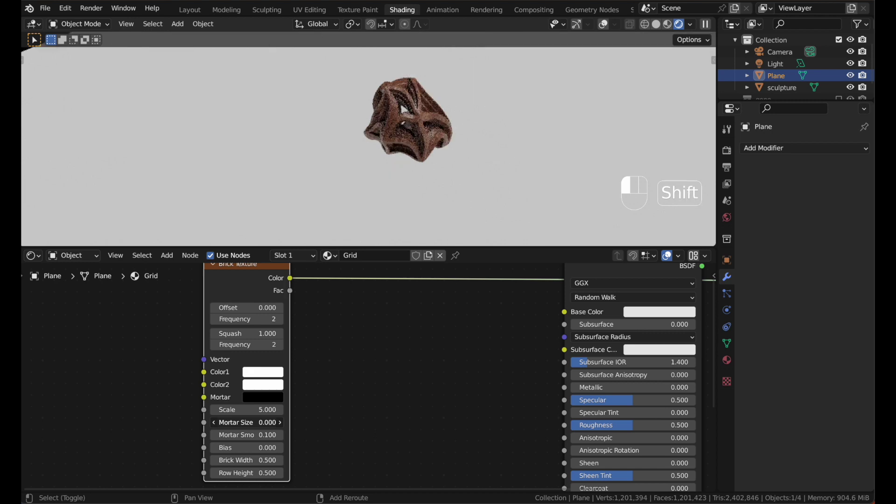
pyautogui.click(261, 423)
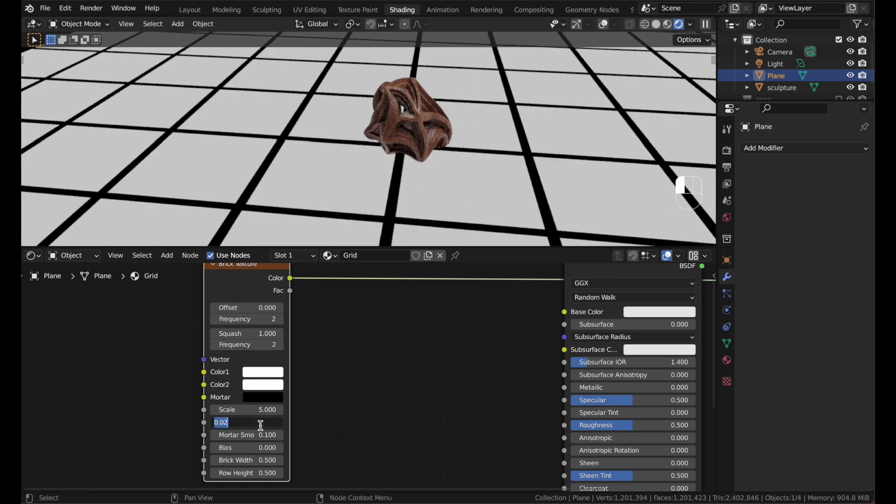
pyautogui.write('0.001')
pyautogui.press('Return')
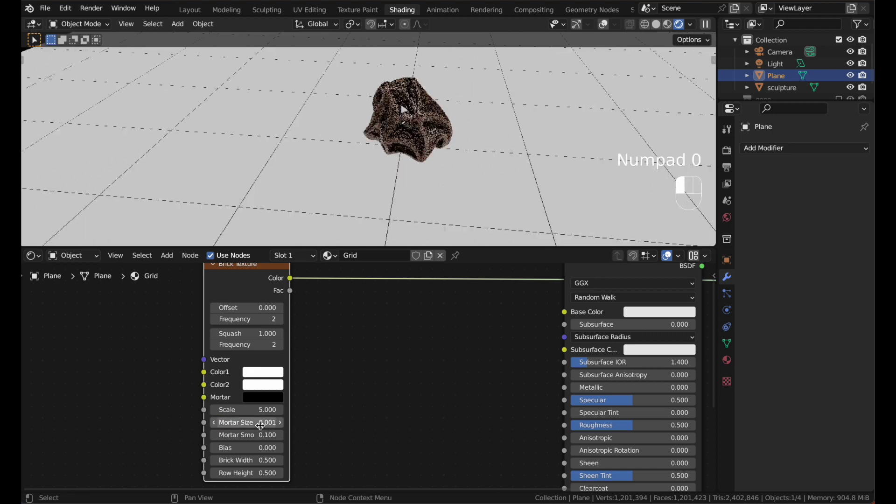
# - Set the Brick Texture's Mortar Size to 0.005 and its Scale to 26.4
pyautogui.click(261, 426)
pyautogui.click(260, 425)
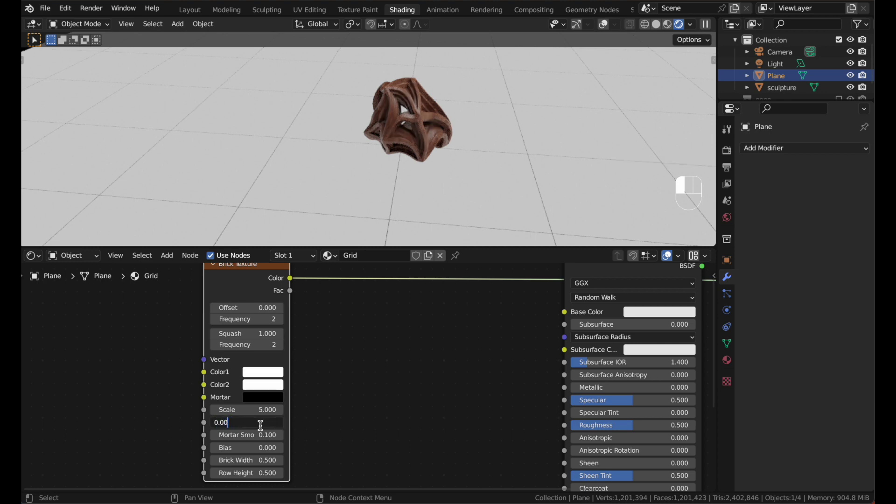
pyautogui.write('5')
pyautogui.press('Return')
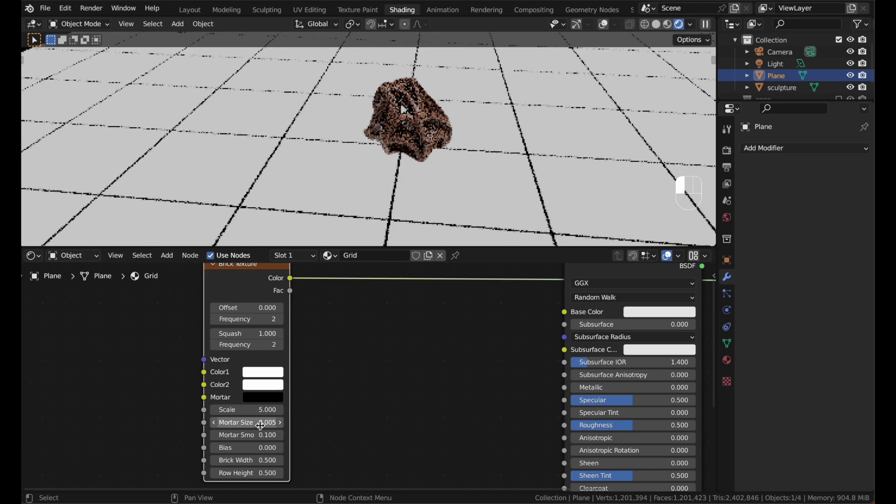
pyautogui.moveTo(341, 396); pyautogui.dragTo(357, 412, button='middle')
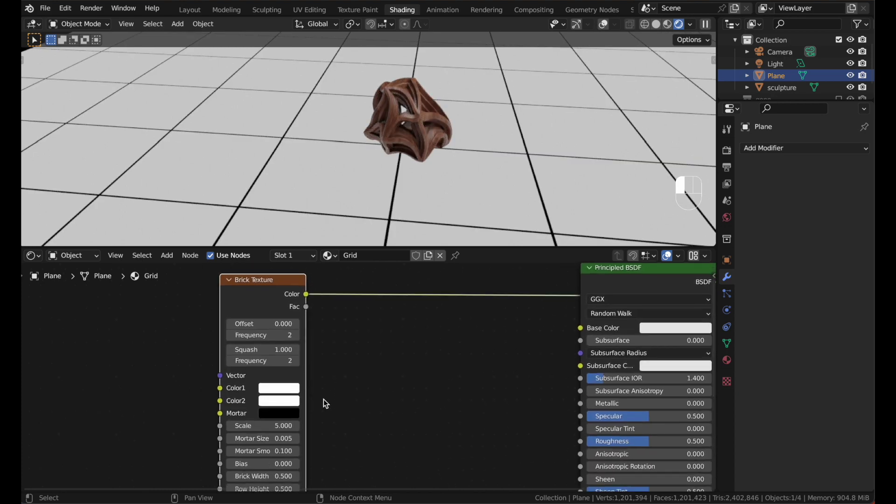
pyautogui.moveTo(270, 426); pyautogui.dragTo(336, 426)
# - Link the Brick Texture's Color to the Principled BSDF's Base Color and the BSDF output to the Surface, then return to camera view
pyautogui.moveTo(320, 393); pyautogui.dragTo(190, 407, button='middle')
pyautogui.scroll(-2, 190, 407)
pyautogui.moveTo(179, 324); pyautogui.dragTo(412, 352)
pyautogui.moveTo(529, 313); pyautogui.dragTo(553, 326)
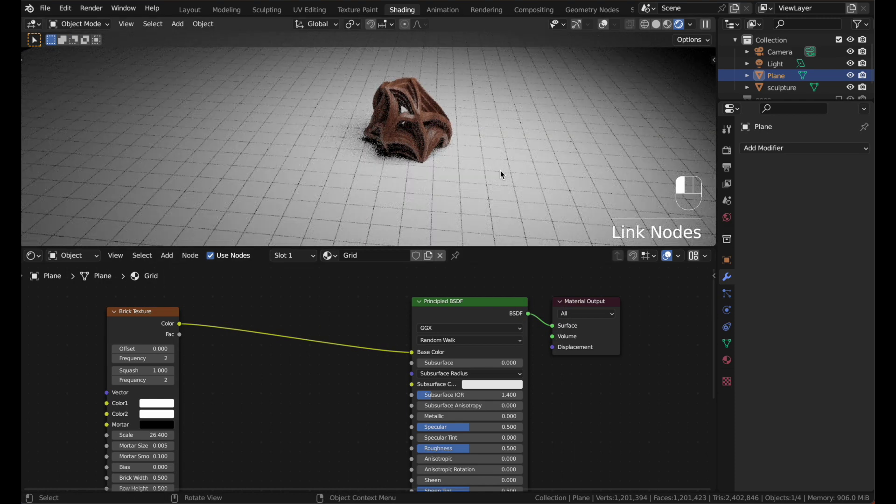
pyautogui.press('KP_0')
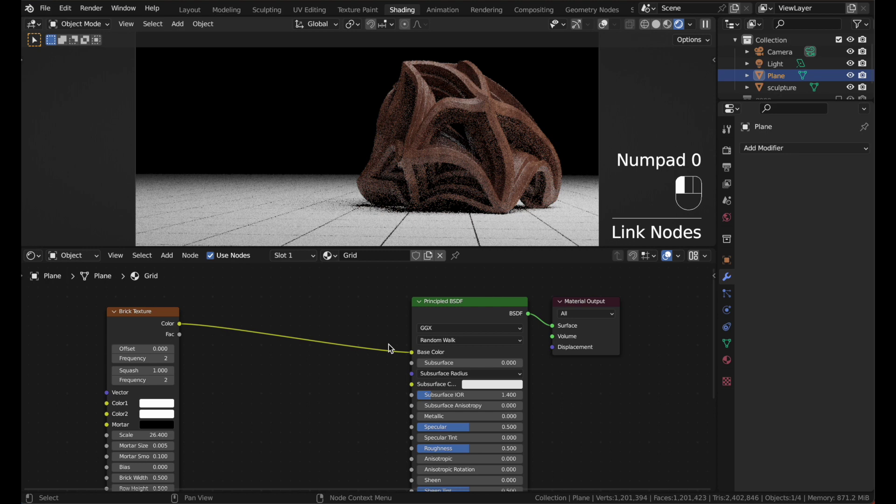
# - Move the Brick Texture node aside and insert a ColorRamp between it and the Principled BSDF's Base Color
pyautogui.scroll(-3, 389, 344)
pyautogui.scroll(-2, 365, 354)
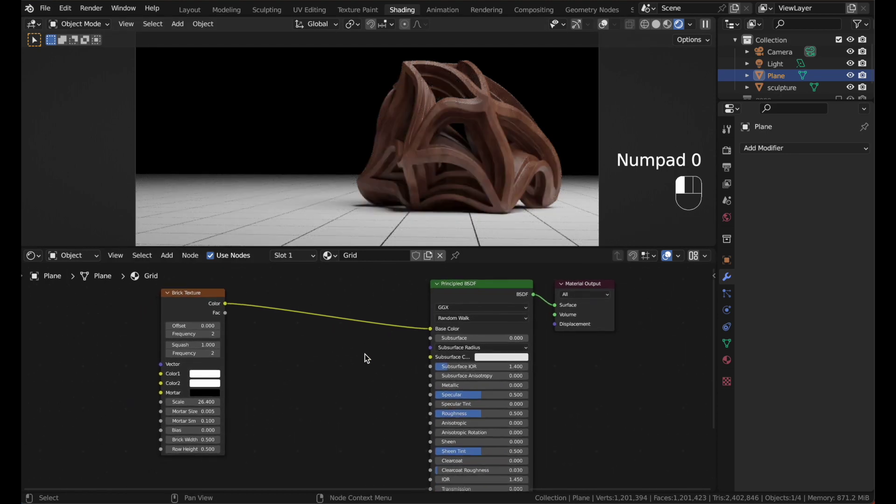
pyautogui.scroll(-1, 367, 358)
pyautogui.moveTo(233, 314); pyautogui.dragTo(176, 313)
pyautogui.write('q')
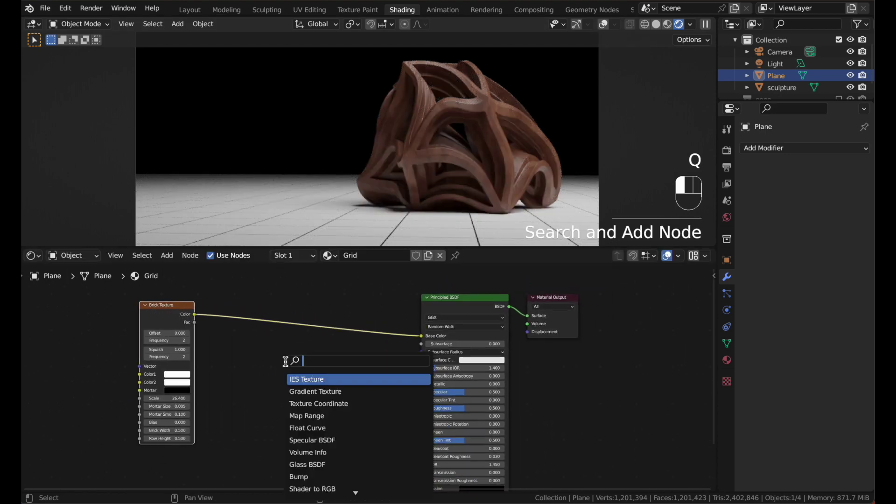
pyautogui.write('color')
pyautogui.press('Return')
pyautogui.click(239, 255)
# - Set the ColorRamp's first stop to dark grey with a value of about 0.1 and its last stop to black
pyautogui.scroll(4, 285, 361)
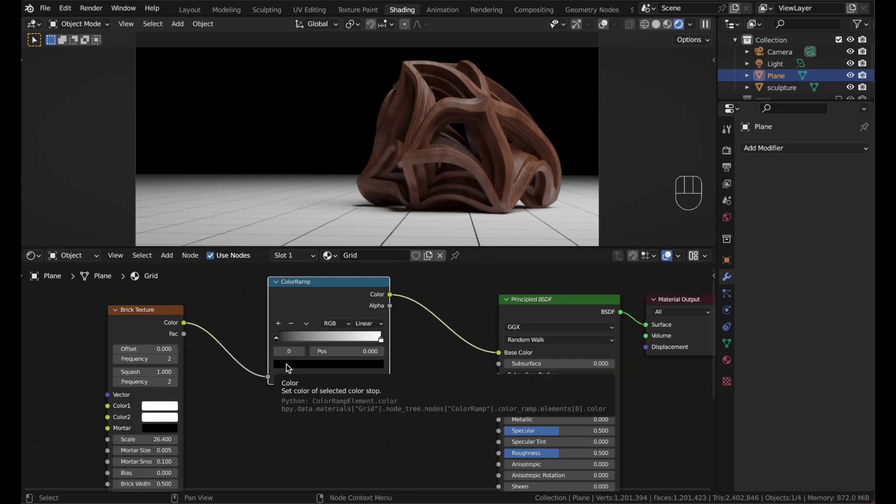
pyautogui.click(286, 364)
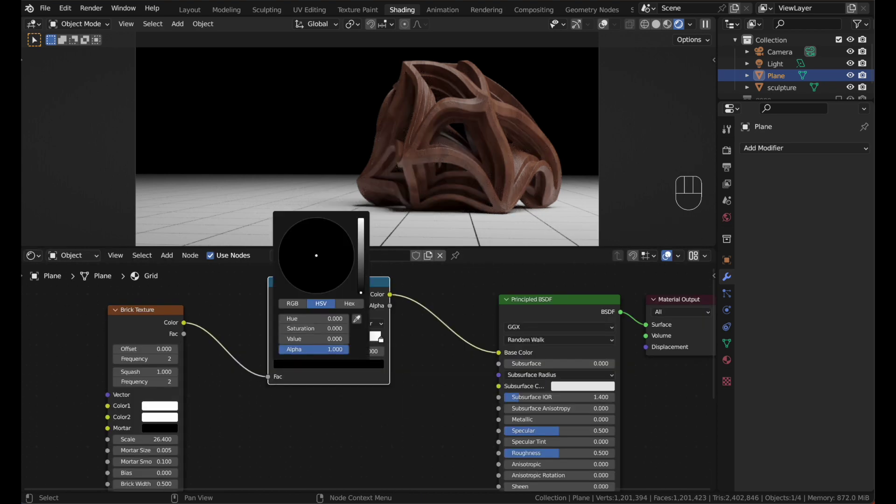
pyautogui.click(362, 271)
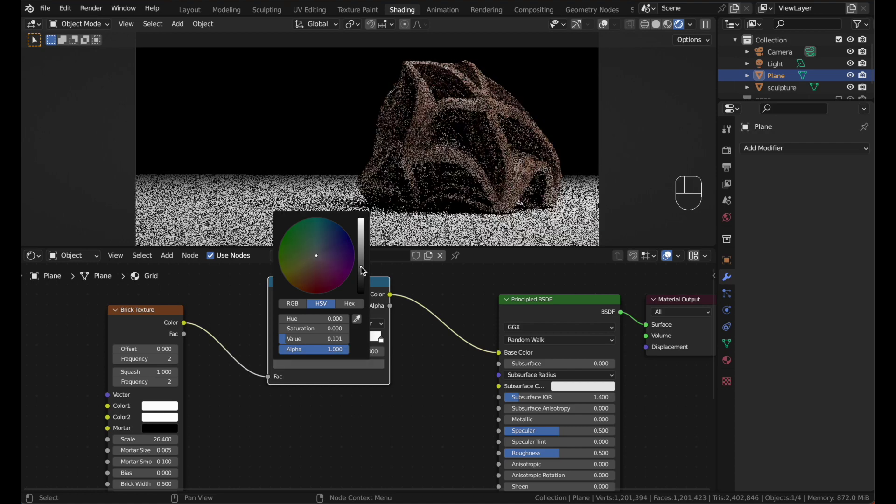
pyautogui.click(381, 341)
pyautogui.click(374, 364)
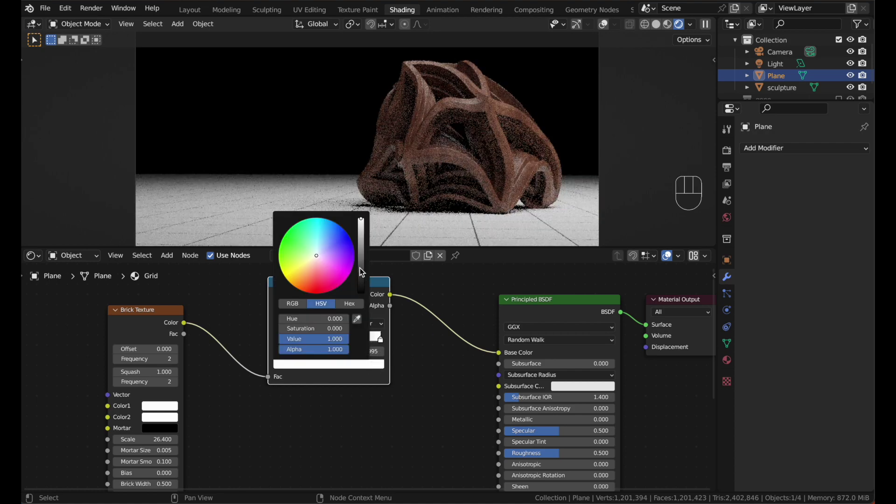
pyautogui.moveTo(360, 268); pyautogui.dragTo(361, 293)
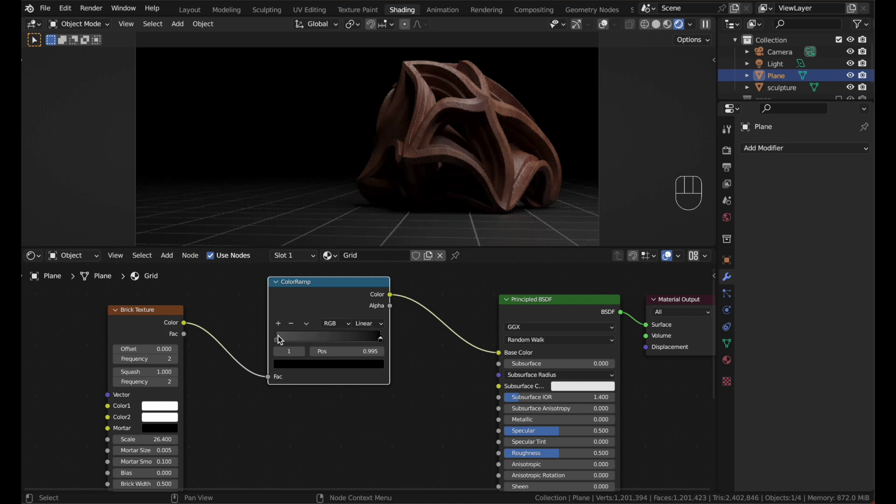
# - Darken the ColorRamp's first stop to a grey with a value of about 0.061
pyautogui.moveTo(278, 335); pyautogui.dragTo(276, 345)
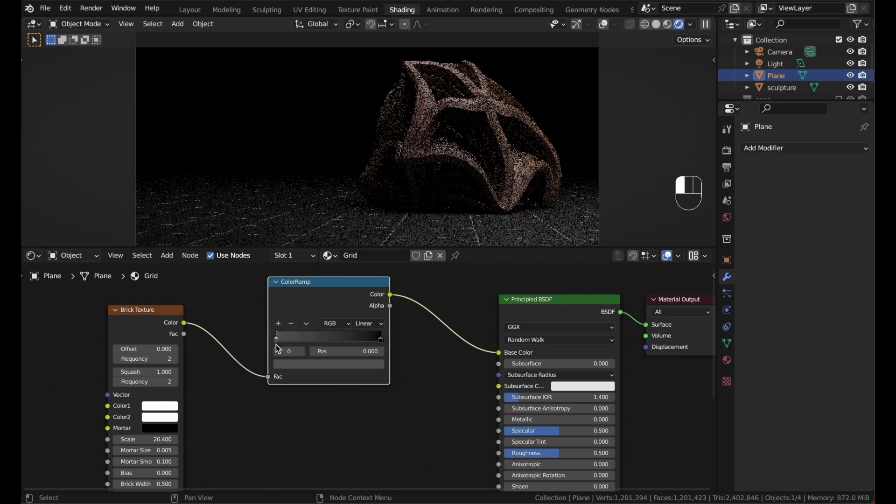
pyautogui.click(301, 365)
pyautogui.click(361, 273)
pyautogui.moveTo(360, 274); pyautogui.dragTo(362, 273)
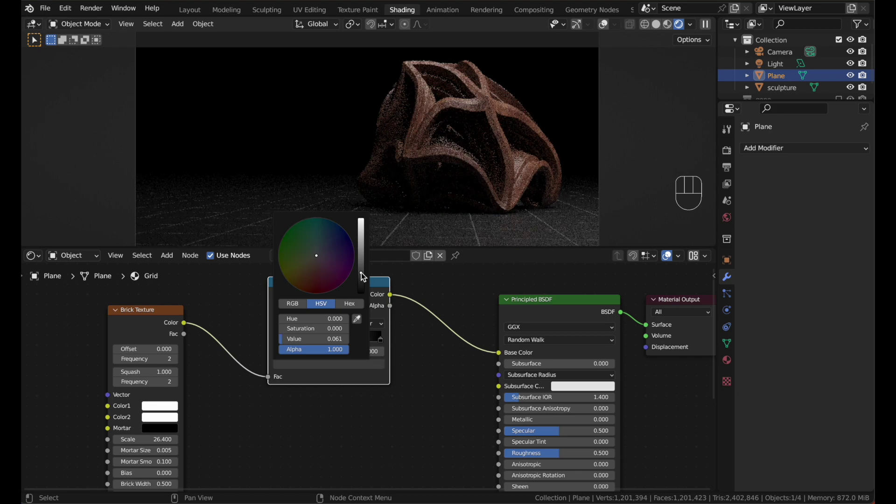
# - Add a Bump node below the ColorRamp with its Height fed by the Brick Texture's Fac output
pyautogui.hscroll(-2, 427, 340)
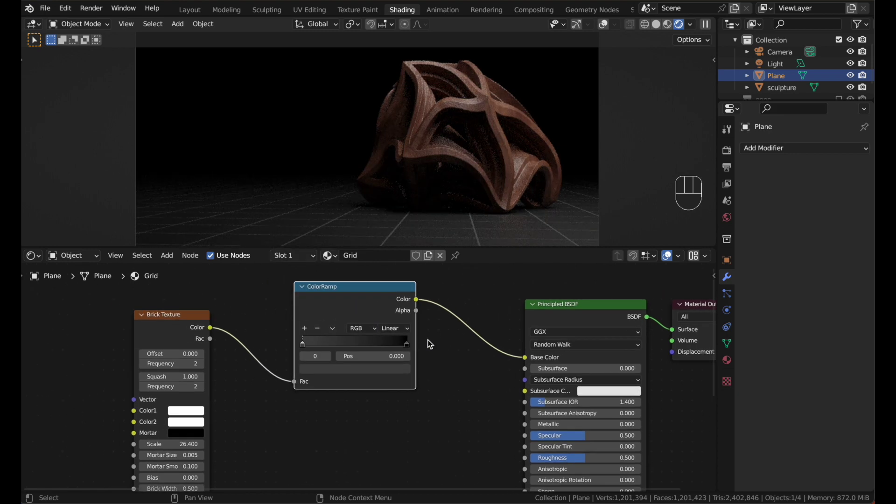
pyautogui.scroll(-4, 430, 345)
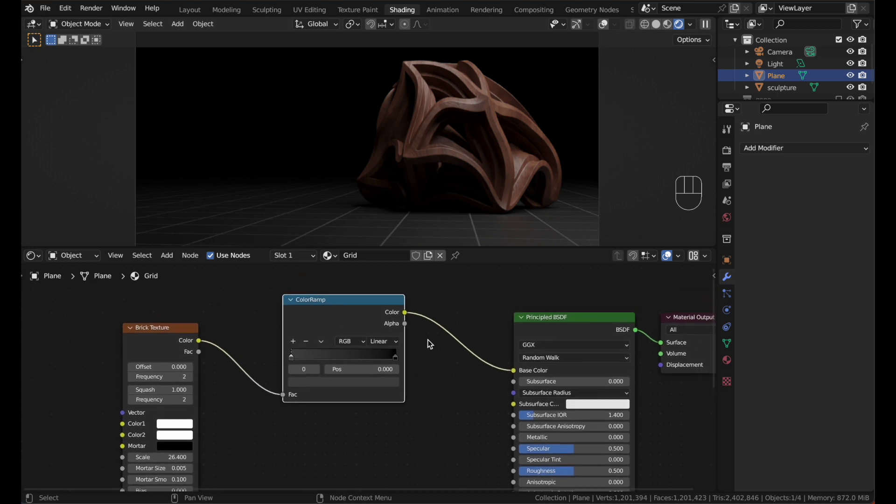
pyautogui.scroll(-2, 430, 344)
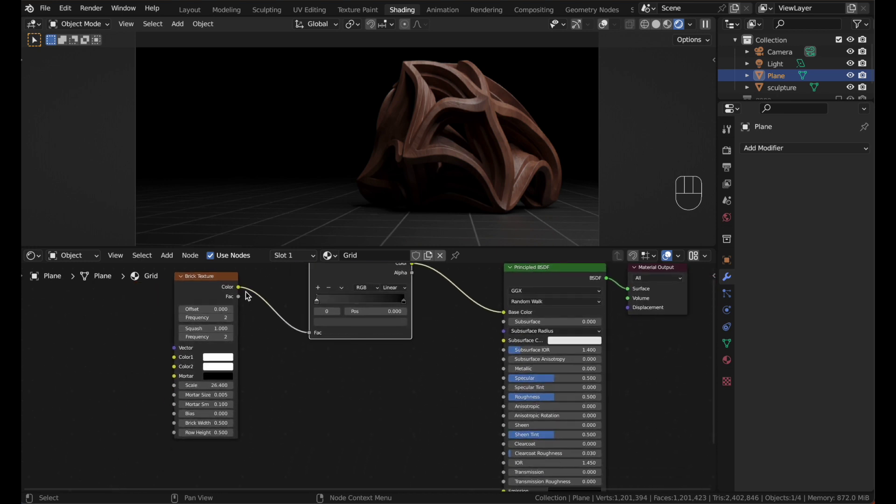
pyautogui.moveTo(239, 296); pyautogui.dragTo(338, 433)
pyautogui.write('height')
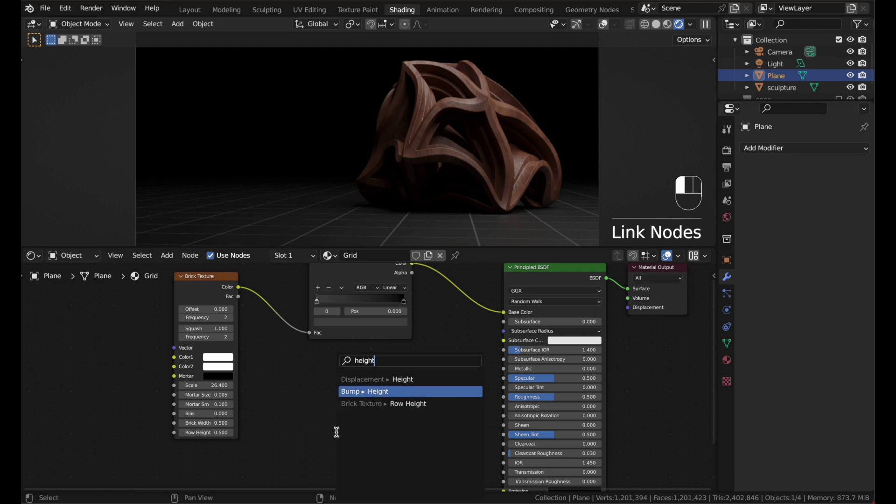
pyautogui.press('Return')
pyautogui.click(339, 414)
pyautogui.moveTo(416, 433); pyautogui.dragTo(363, 405, button='middle')
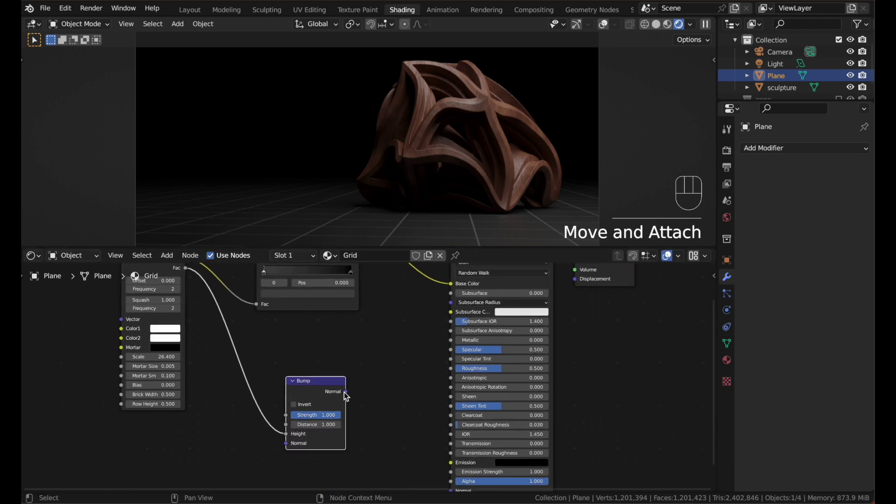
# - Link the Bump node's Normal output to the Principled BSDF's Normal and set the Bump Strength to about 0.171
pyautogui.moveTo(345, 392); pyautogui.dragTo(450, 361)
pyautogui.scroll(2, 354, 340)
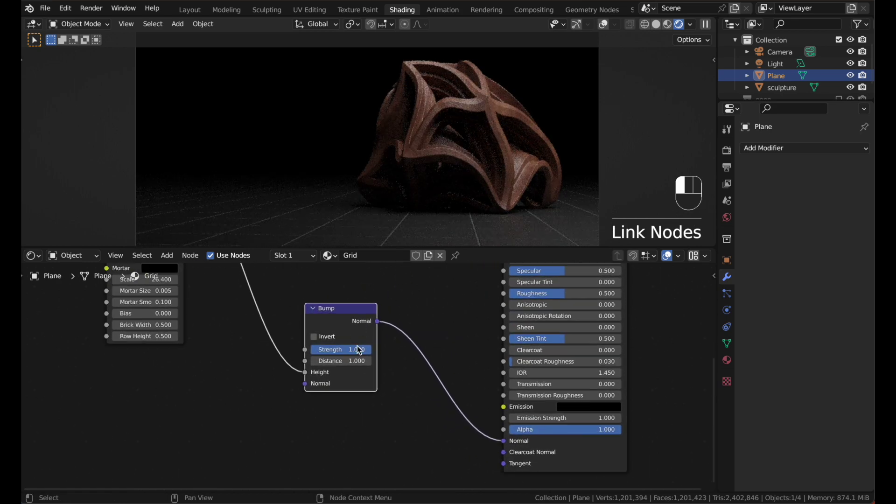
pyautogui.moveTo(358, 352); pyautogui.dragTo(314, 352)
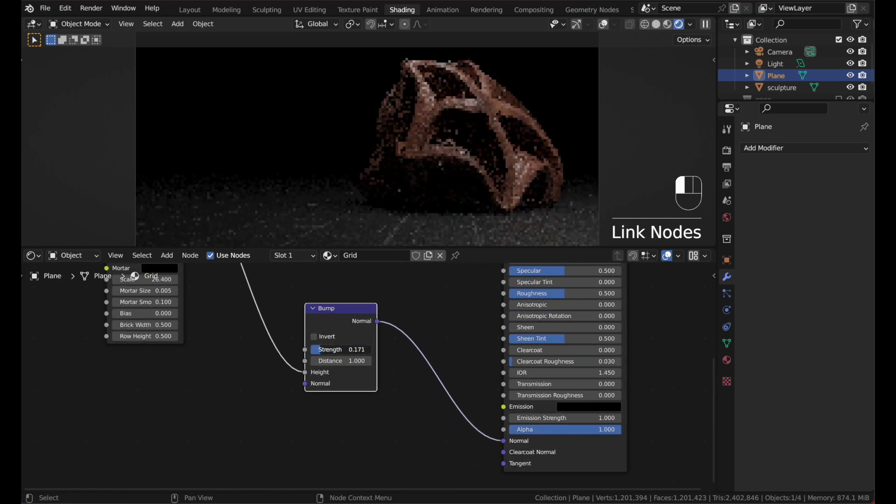
# - Set the Principled BSDF's Roughness to about 0.489
pyautogui.moveTo(495, 284); pyautogui.dragTo(475, 367, button='middle')
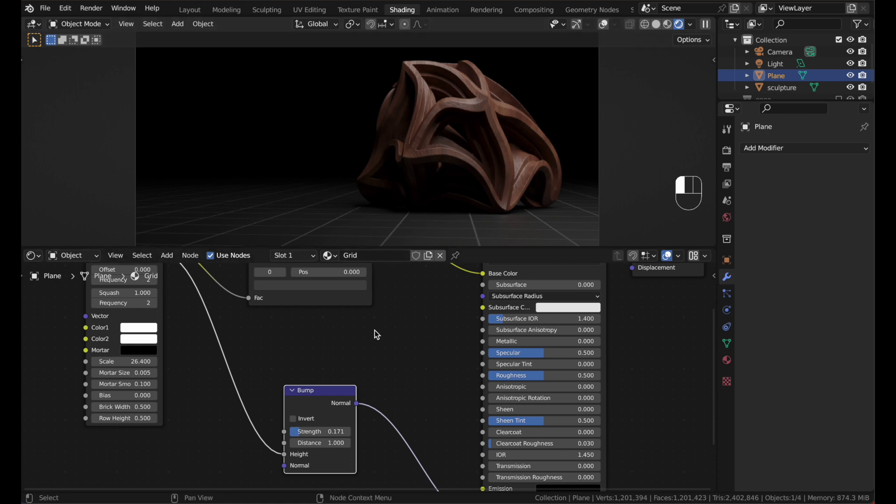
pyautogui.moveTo(557, 375); pyautogui.dragTo(408, 410, button='middle')
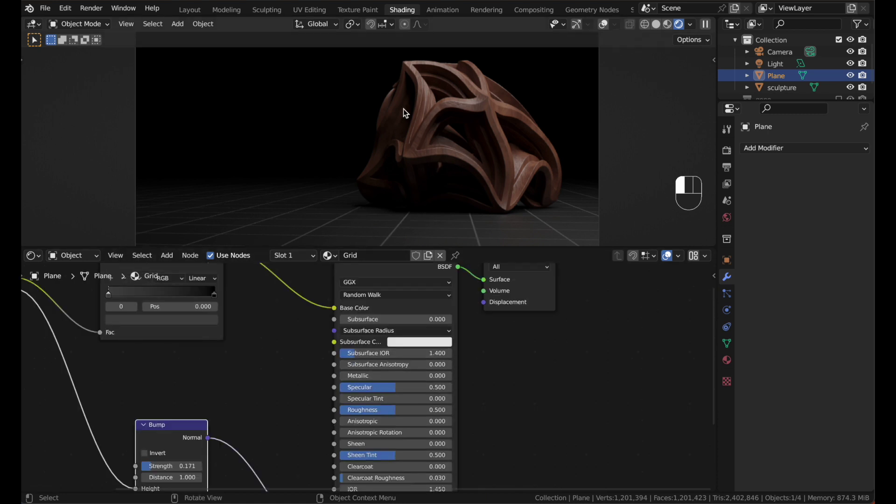
pyautogui.moveTo(397, 410)
pyautogui.mouseDown()
pyautogui.moveTo(376, 410)
pyautogui.moveTo(393, 410)
pyautogui.mouseUp()
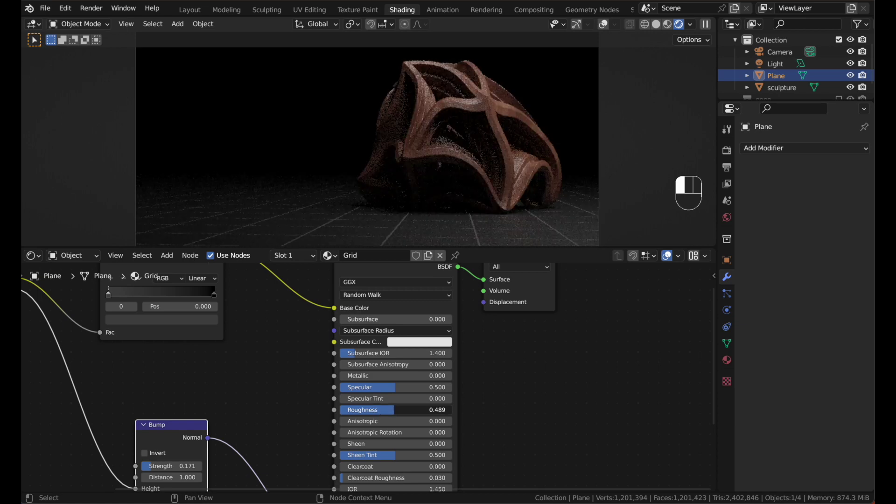
pyautogui.scroll(4, 505, 329)
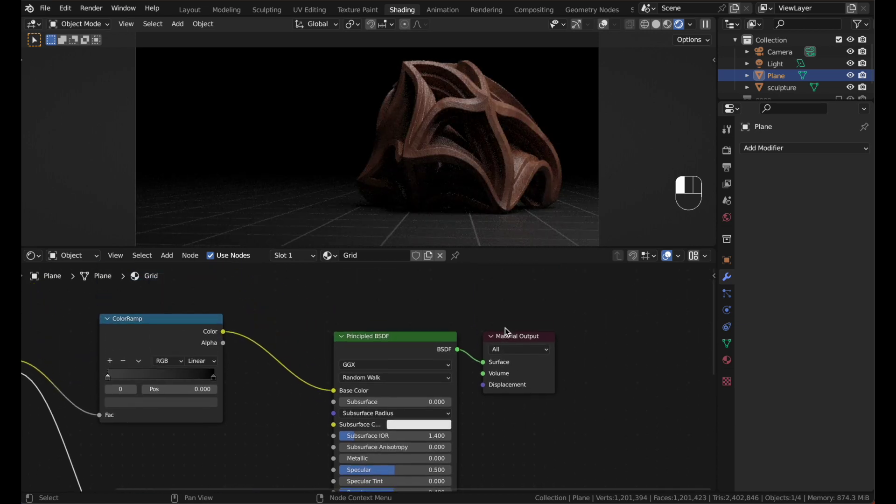
pyautogui.hscroll(-3, 506, 328)
pyautogui.scroll(-3, 505, 327)
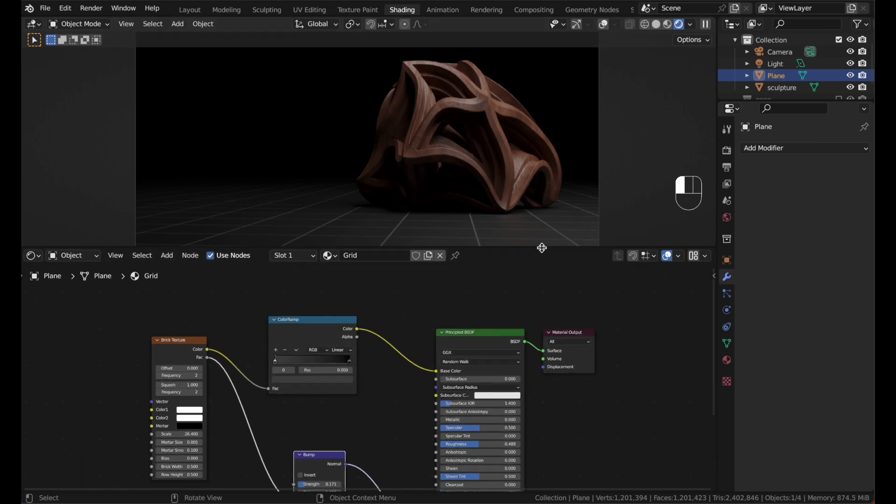
pyautogui.moveTo(542, 300); pyautogui.dragTo(542, 299, button='middle')
pyautogui.moveTo(542, 299); pyautogui.dragTo(541, 309)
pyautogui.keyDown('shift'); pyautogui.moveTo(553, 208); pyautogui.dragTo(550, 221, button='middle'); pyautogui.keyUp('shift')
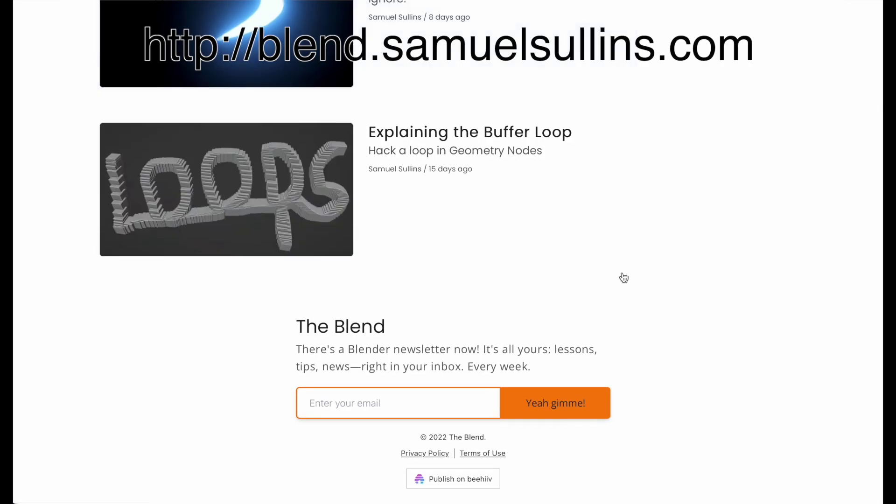
# - Switch to the browser and look over The Blend newsletter page with its sign-up form and posts
pyautogui.scroll(10, 624, 276)
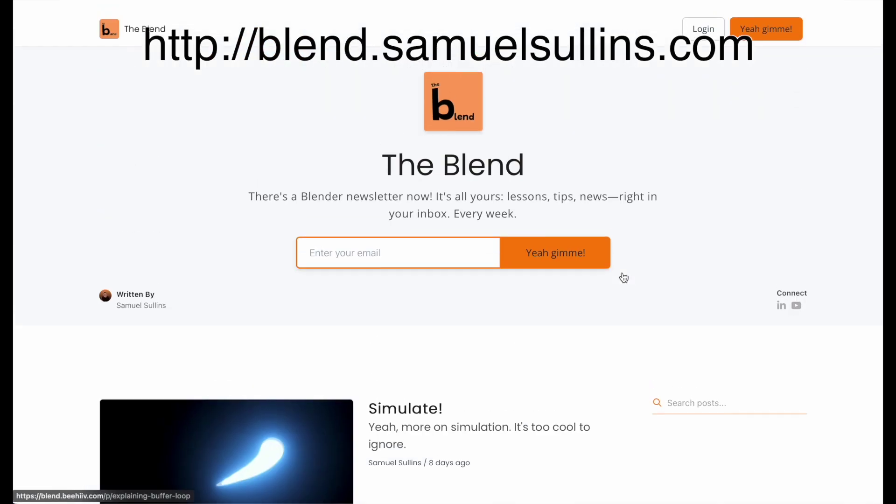
pyautogui.scroll(-1, 716, 186)
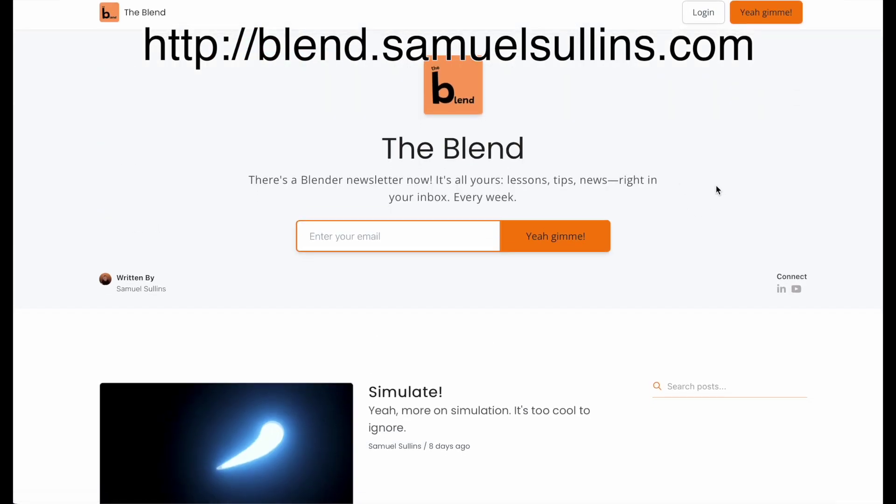
pyautogui.scroll(1, 717, 186)
pyautogui.scroll(-1, 717, 186)
pyautogui.scroll(1, 717, 186)
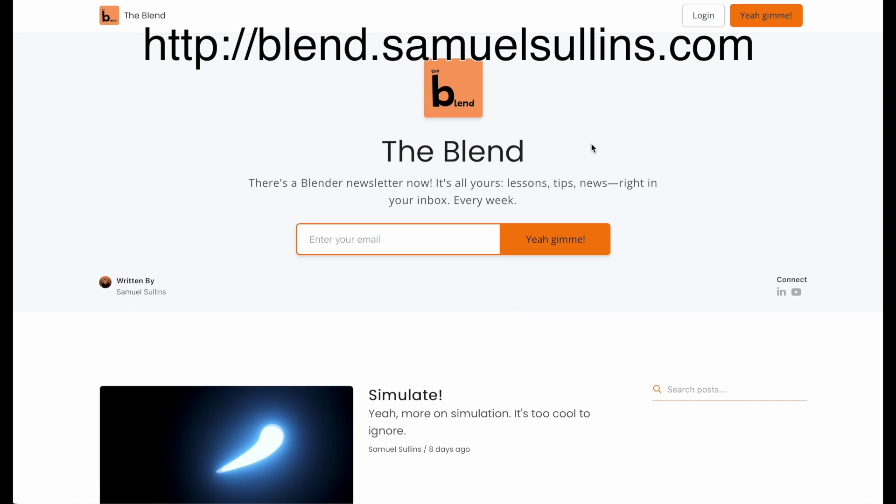
pyautogui.scroll(-1, 676, 174)
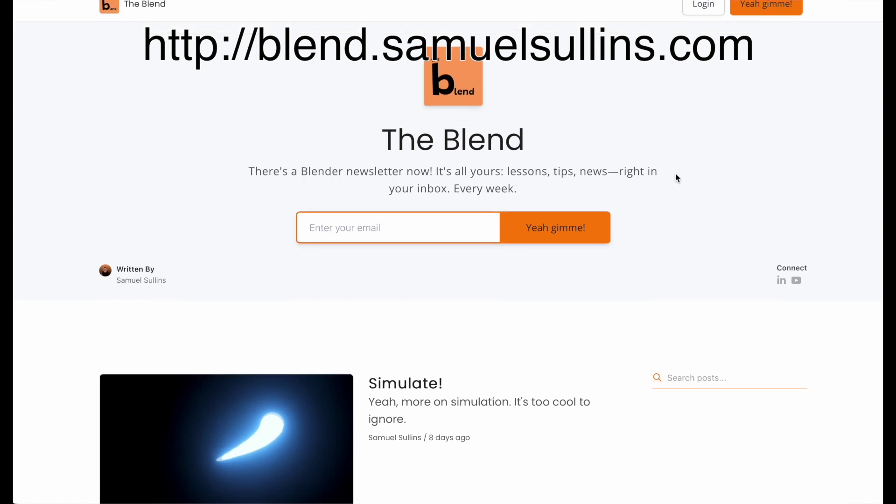
pyautogui.scroll(1, 676, 174)
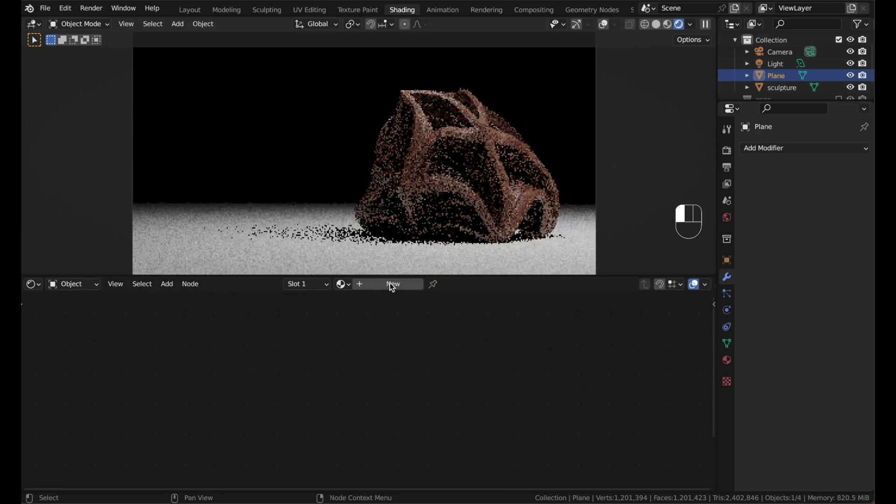
# - Create a new material on the plane in Blender and name it Swirl
pyautogui.click(393, 286)
pyautogui.doubleClick(381, 284)
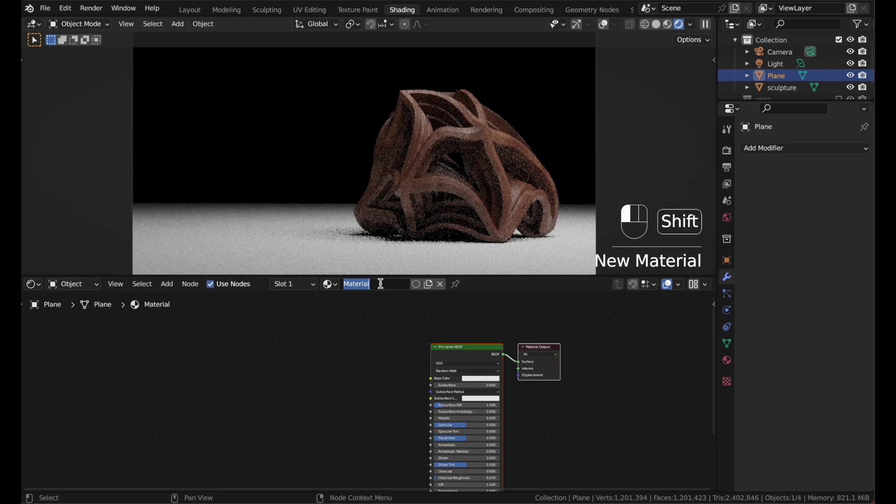
pyautogui.write('Swirl')
pyautogui.press('Return')
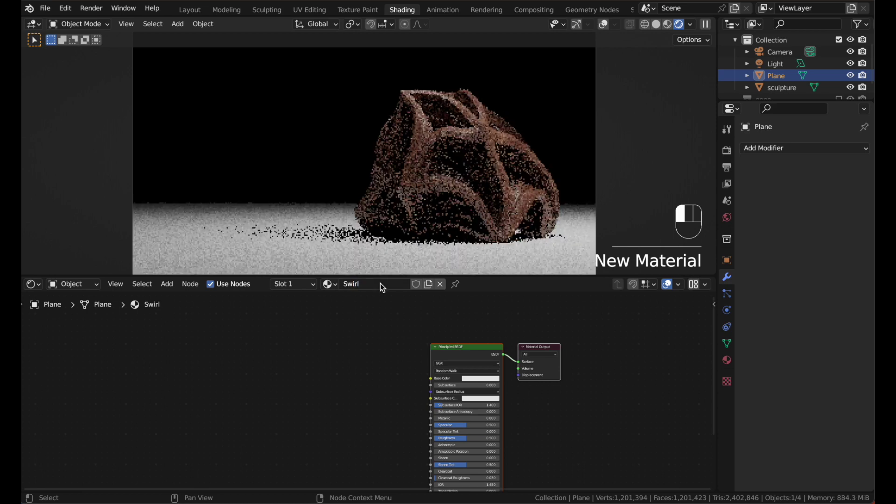
# - Add a Voronoi Texture node beside the Principled BSDF and link its Distance output directly to the Material Output's Surface
pyautogui.scroll(1, 372, 346)
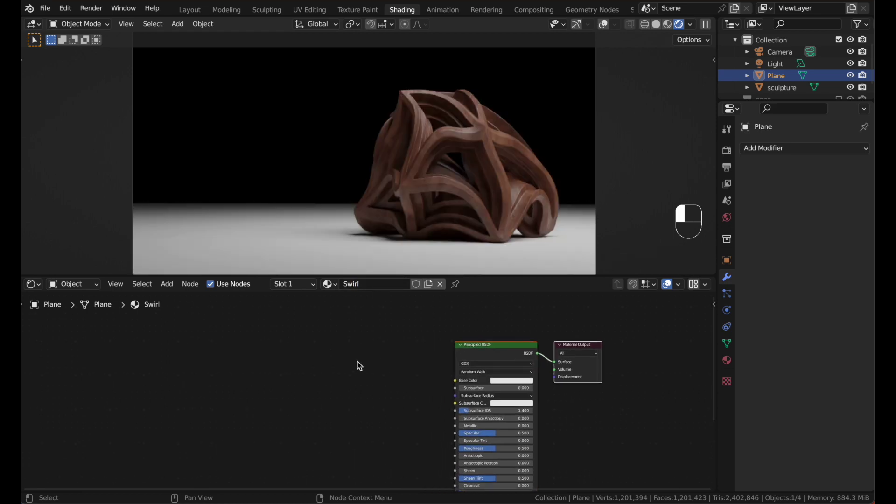
pyautogui.write('q')
pyautogui.write('vo')
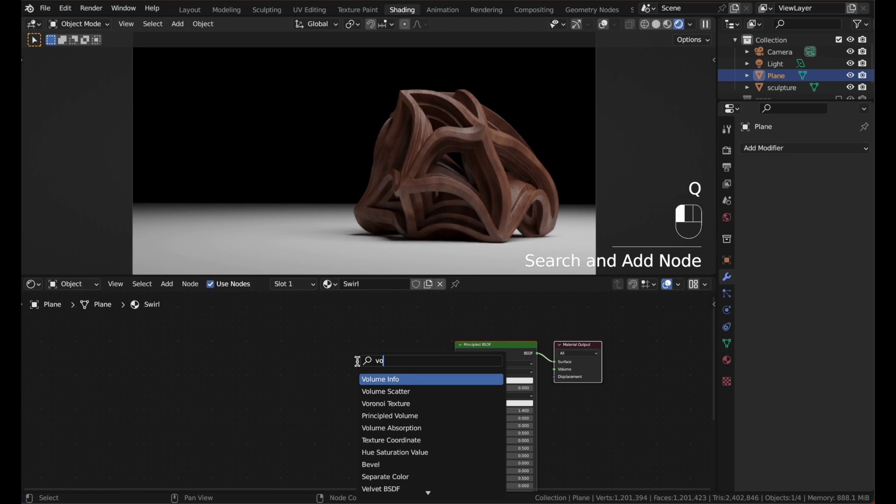
pyautogui.press('Down')
pyautogui.press('Down')
pyautogui.press('Return')
pyautogui.click(194, 345)
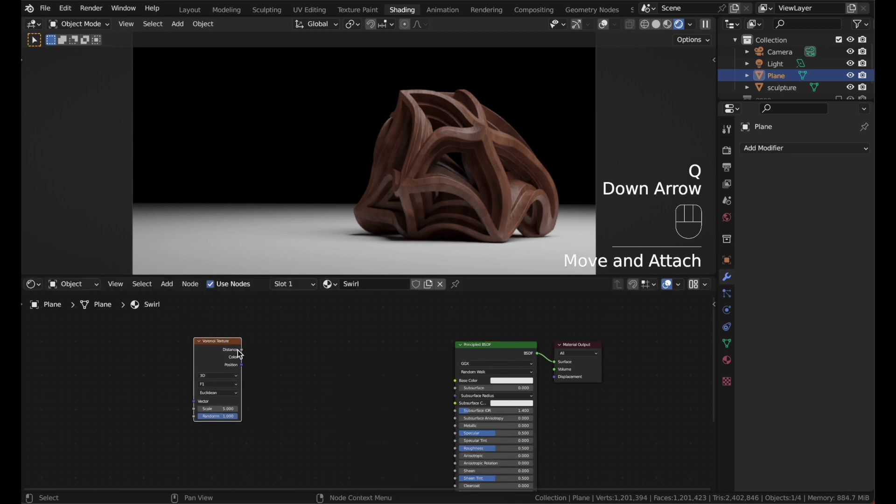
pyautogui.moveTo(243, 349); pyautogui.dragTo(553, 362)
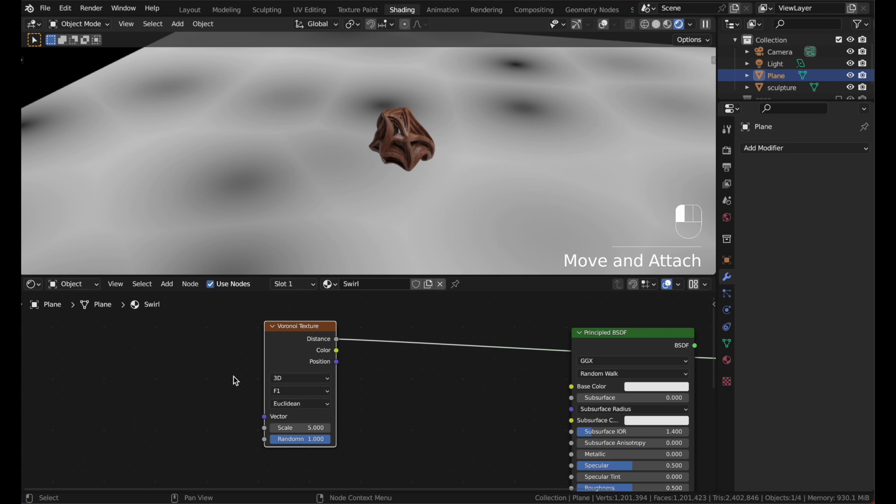
# - Add a Noise Texture node before the Voronoi Texture and link its Color output to the Voronoi Texture's Vector input
pyautogui.hotkey('shift', 'a')
pyautogui.write('noise')
pyautogui.press('Return')
pyautogui.click(211, 355)
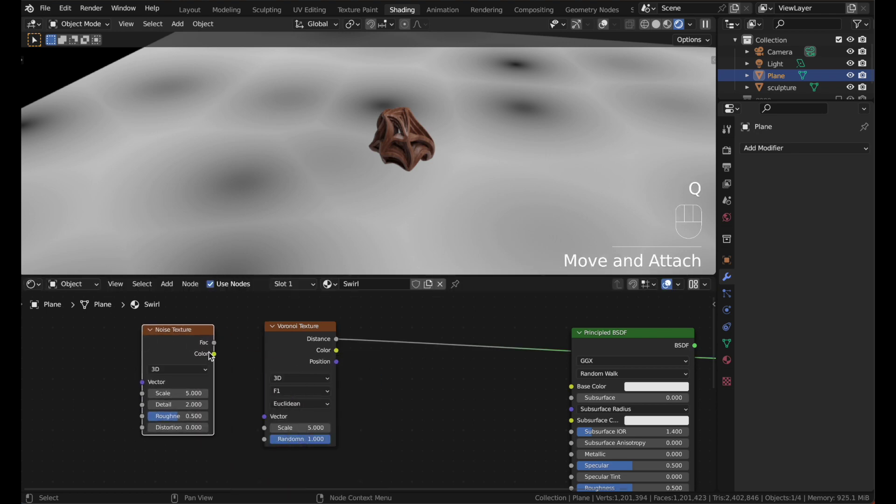
pyautogui.moveTo(215, 355); pyautogui.dragTo(269, 382)
pyautogui.moveTo(274, 422); pyautogui.dragTo(275, 422)
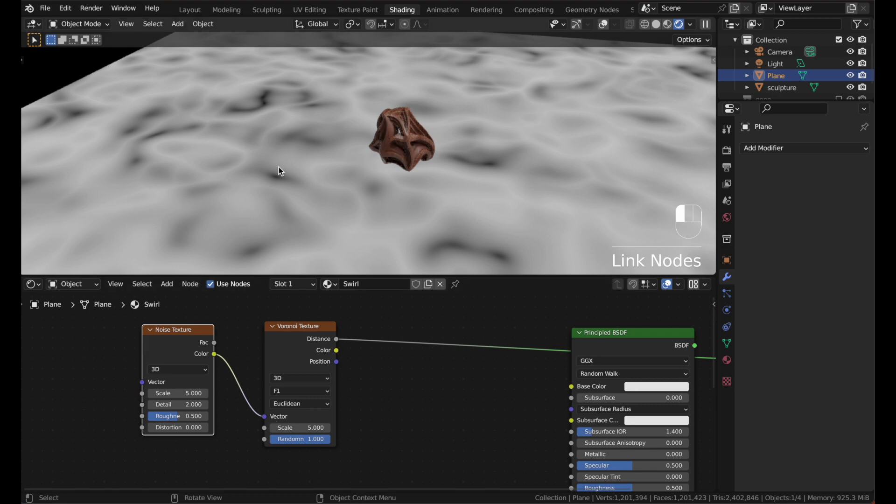
# - Set the Noise Texture's Scale to 17, Detail to 15 and Roughness to about 0.521
pyautogui.moveTo(191, 393); pyautogui.dragTo(255, 394)
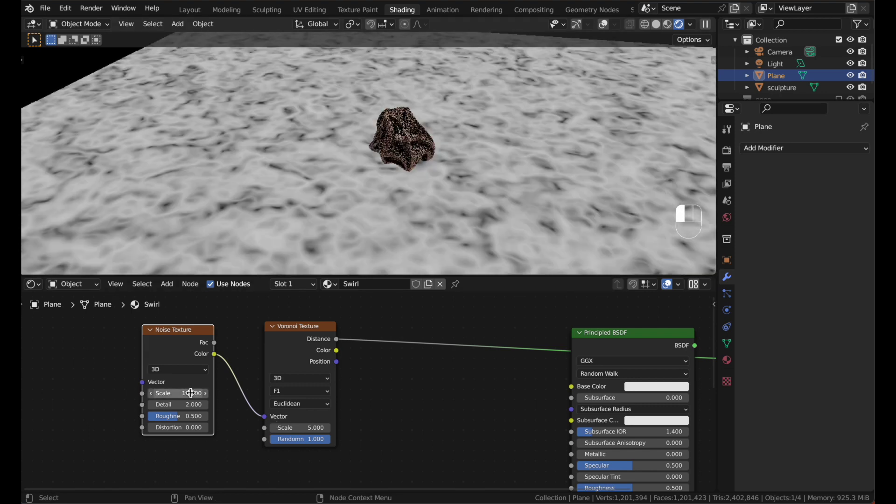
pyautogui.click(191, 393)
pyautogui.write('17')
pyautogui.press('Return')
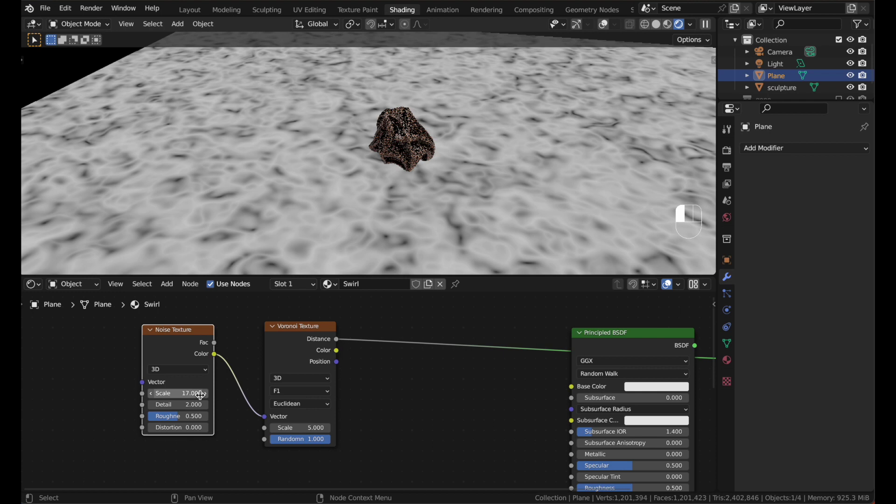
pyautogui.moveTo(196, 405)
pyautogui.mouseDown()
pyautogui.moveTo(208, 404)
pyautogui.moveTo(190, 416)
pyautogui.mouseUp()
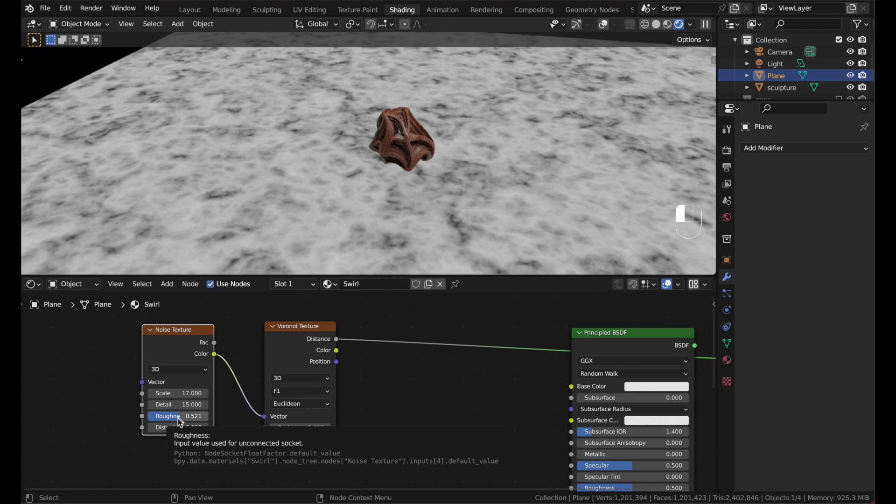
# - Adjust the Noise Texture's Distortion to 0.4
pyautogui.moveTo(188, 428); pyautogui.dragTo(191, 428)
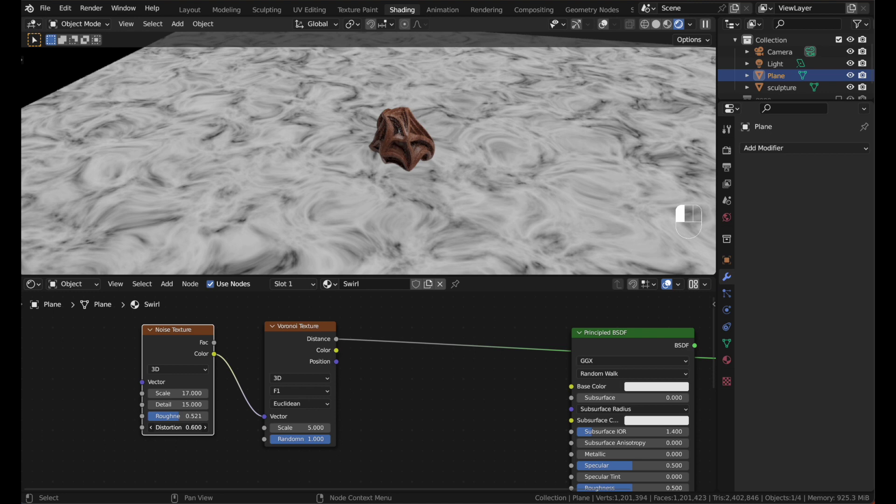
pyautogui.moveTo(191, 428); pyautogui.dragTo(192, 427)
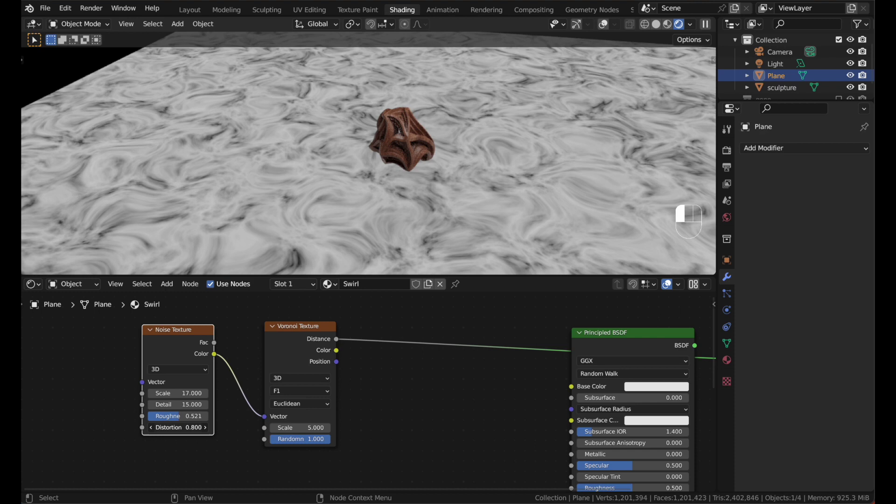
pyautogui.press('Return')
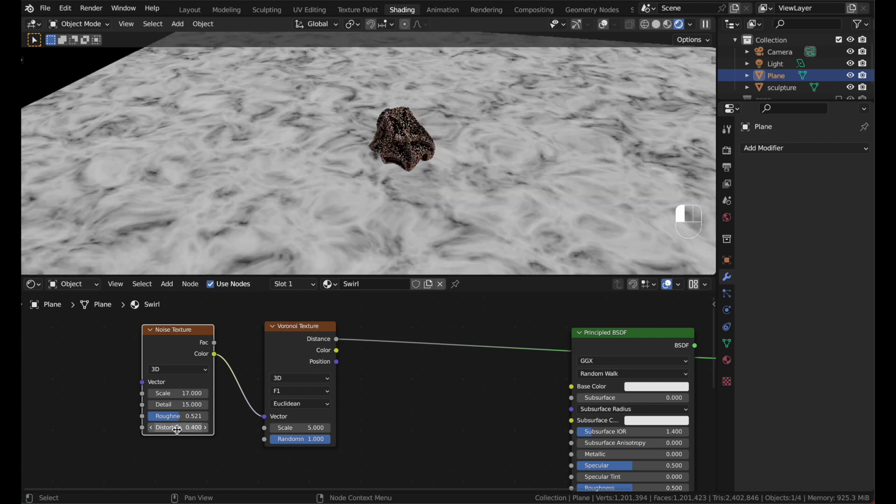
# - Link the Voronoi Texture's Distance to the Principled BSDF's Base Color and the BSDF output to the Material Output's Surface
pyautogui.scroll(-2, 225, 343)
pyautogui.moveTo(212, 336); pyautogui.dragTo(386, 371)
pyautogui.moveTo(476, 341); pyautogui.dragTo(500, 350)
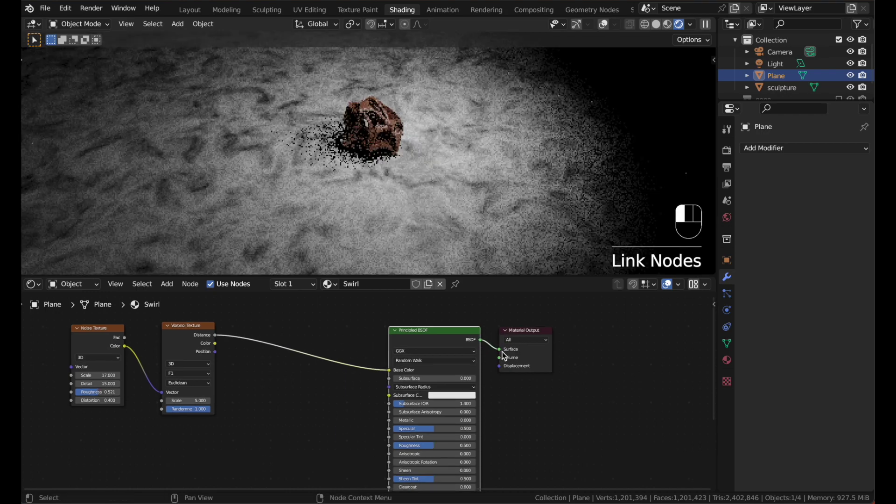
# - Insert a ColorRamp node between the Voronoi Texture's Distance output and the Principled BSDF's Base Color
pyautogui.press('KP_0')
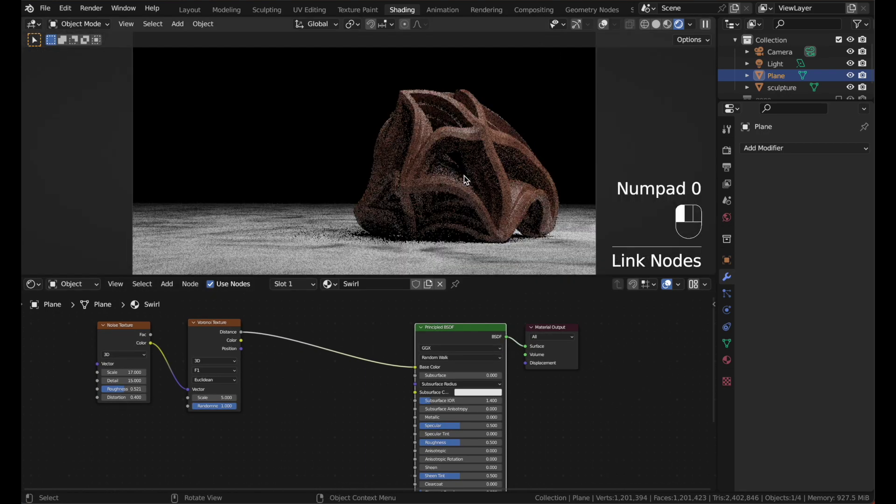
pyautogui.press('KP_0')
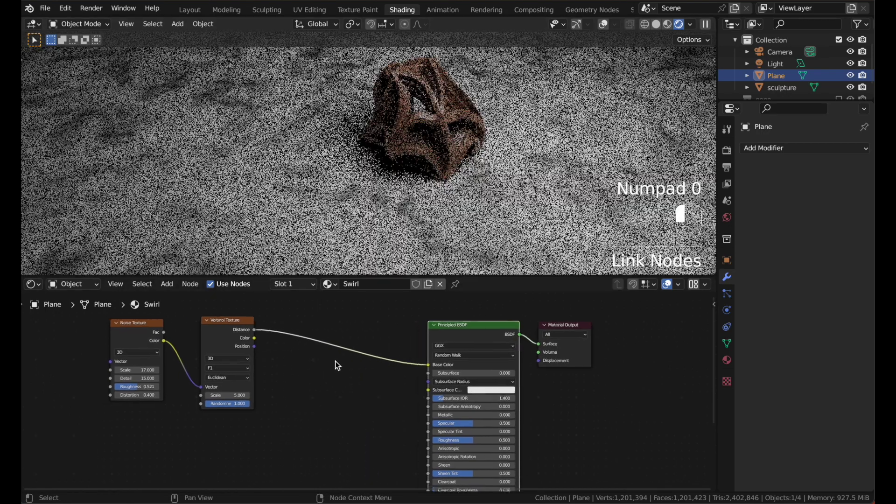
pyautogui.write('qcolor')
pyautogui.press('Return')
pyautogui.click(290, 317)
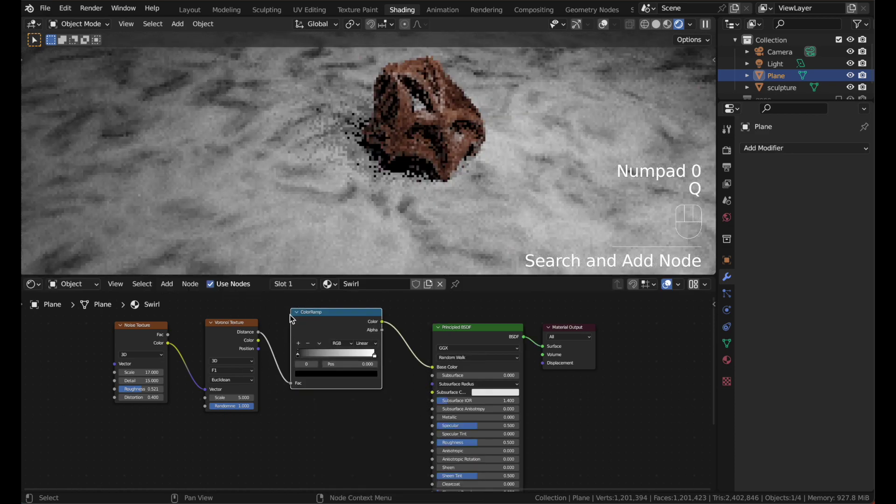
pyautogui.scroll(2, 290, 315)
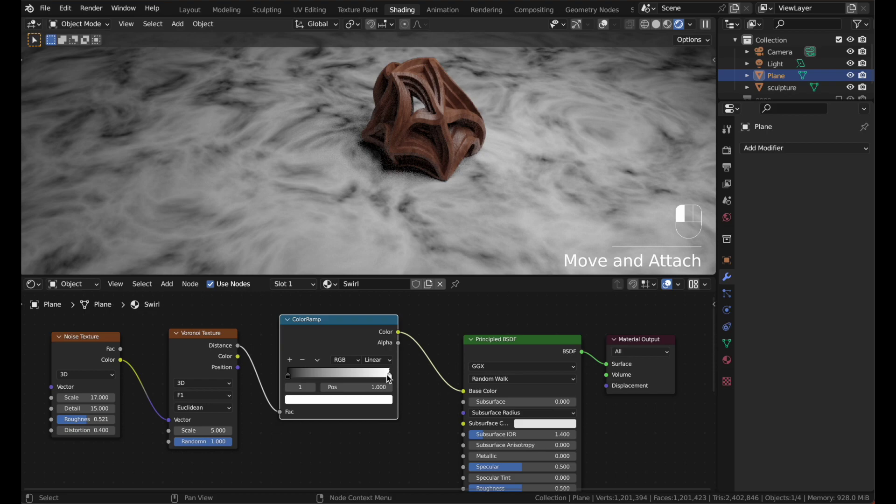
# - Darken the ColorRamp's white stop to a Value of about 0.655 and lighten its black stop to about 0.166
pyautogui.click(372, 399)
pyautogui.moveTo(371, 260); pyautogui.dragTo(370, 270)
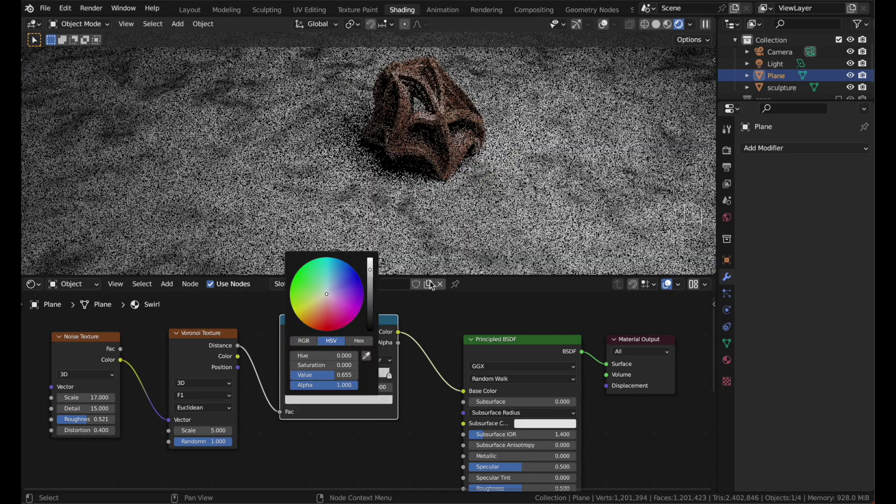
pyautogui.click(289, 371)
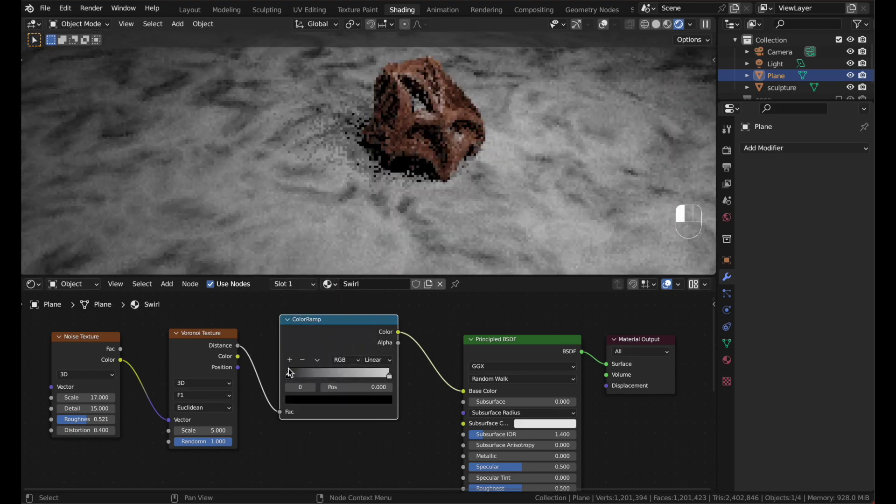
pyautogui.click(295, 401)
pyautogui.click(370, 293)
pyautogui.click(370, 298)
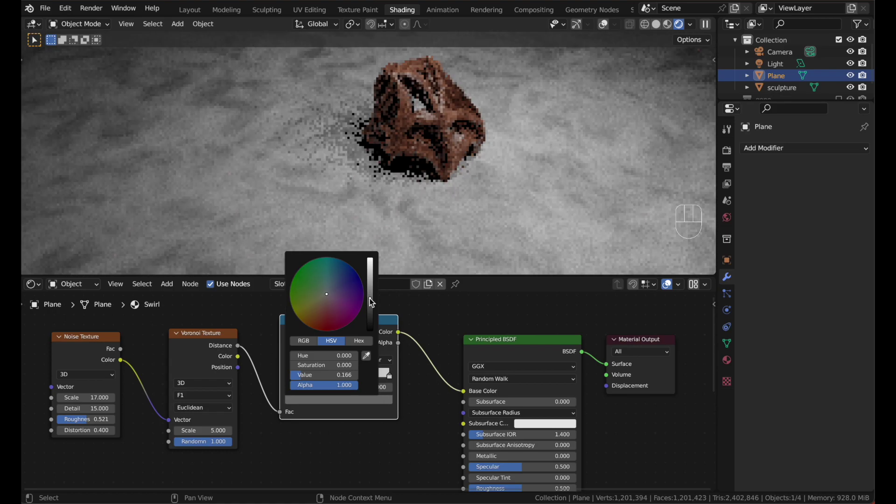
# - Tint the ColorRamp's dark stop brown with Hue about 0.055 and Saturation about 0.55, and its light stop a muted mauve-grey
pyautogui.click(317, 311)
pyautogui.click(316, 313)
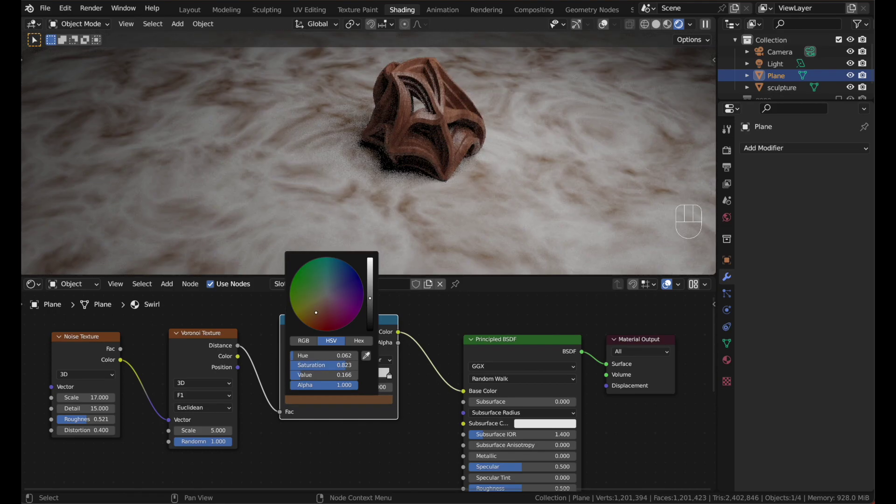
pyautogui.click(317, 310)
pyautogui.click(322, 304)
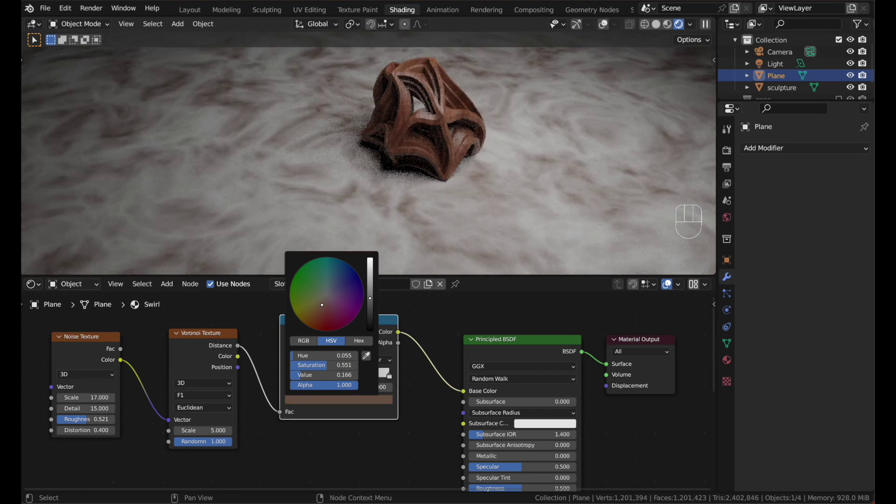
pyautogui.moveTo(323, 305); pyautogui.dragTo(324, 304)
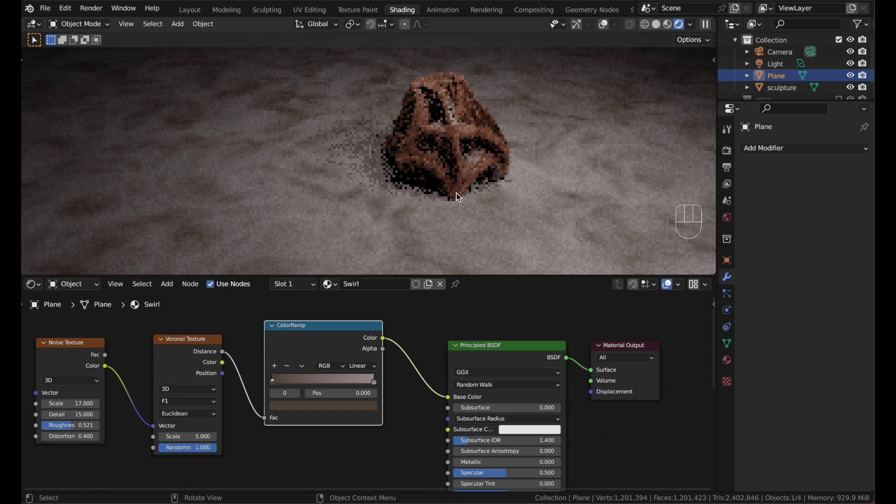
# - Add a Bump node below the ColorRamp, with its Height fed by the Voronoi Texture's Distance output
pyautogui.press('KP_0')
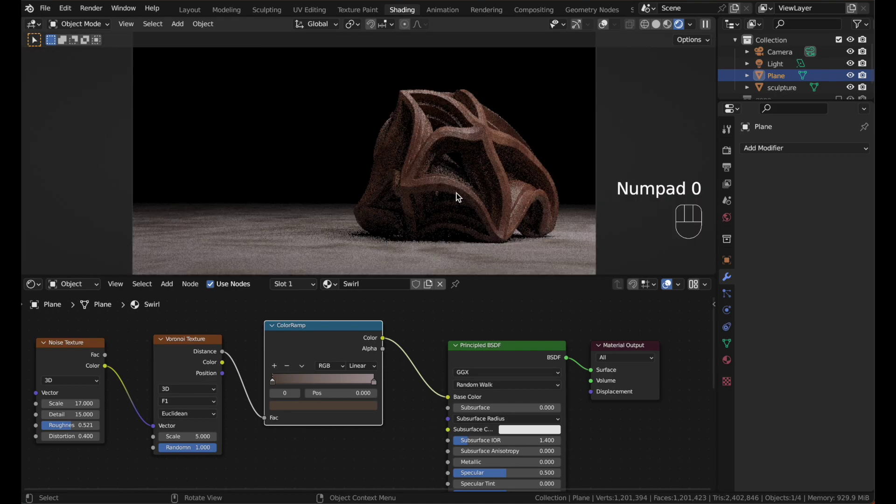
pyautogui.scroll(-3, 370, 410)
pyautogui.scroll(5, 437, 231)
pyautogui.scroll(-3, 358, 369)
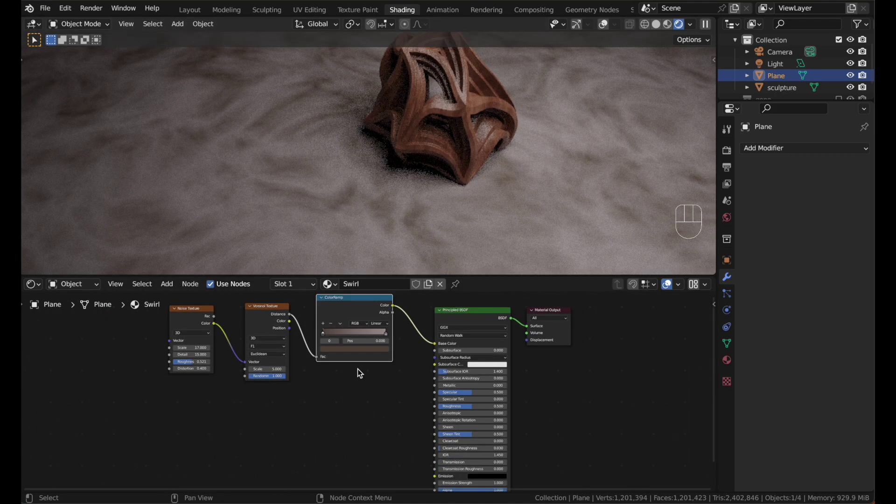
pyautogui.scroll(-2, 358, 369)
pyautogui.scroll(3, 358, 369)
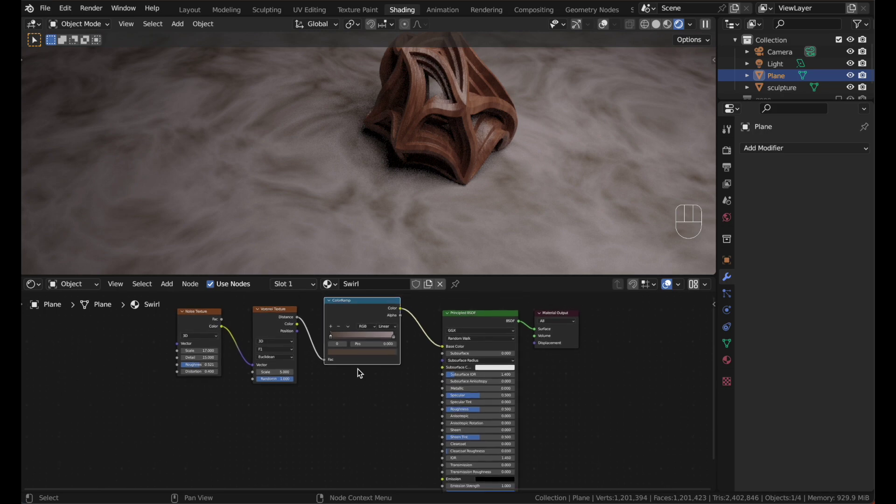
pyautogui.click(294, 330)
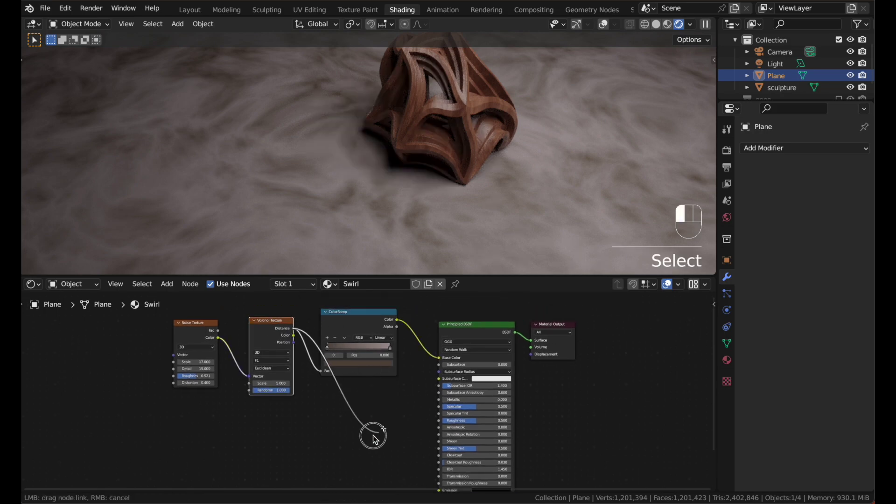
pyautogui.moveTo(357, 434); pyautogui.dragTo(356, 434)
pyautogui.write('height')
pyautogui.press('Down')
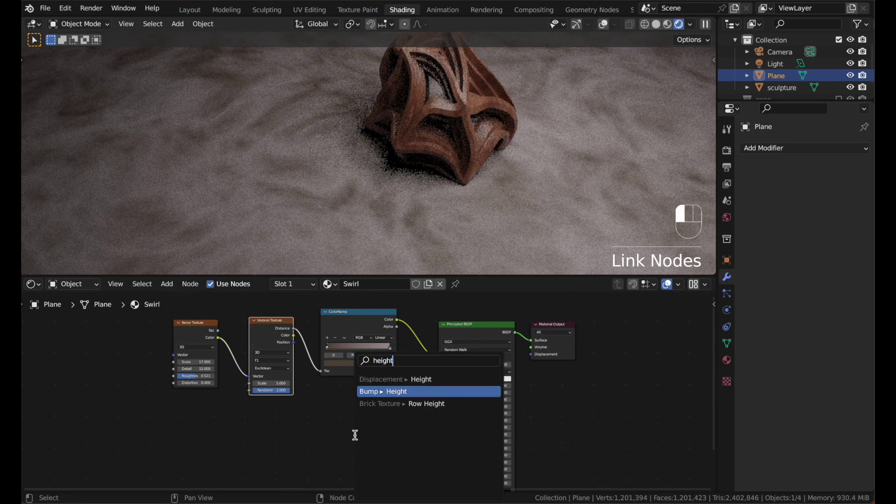
pyautogui.press('Return')
pyautogui.click(355, 435)
# - Link the Bump's Normal output to the Principled BSDF's Normal and set the Bump Strength to 0.3
pyautogui.scroll(2, 355, 432)
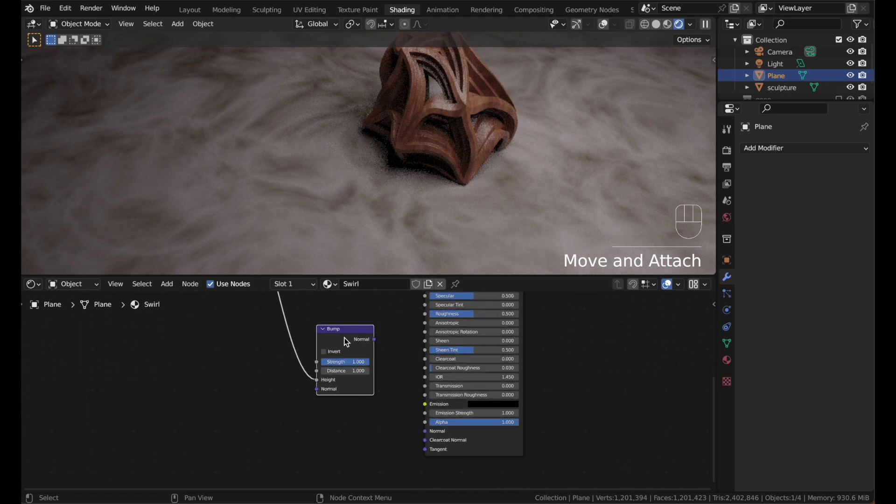
pyautogui.moveTo(346, 342); pyautogui.dragTo(434, 428)
pyautogui.scroll(1, 432, 430)
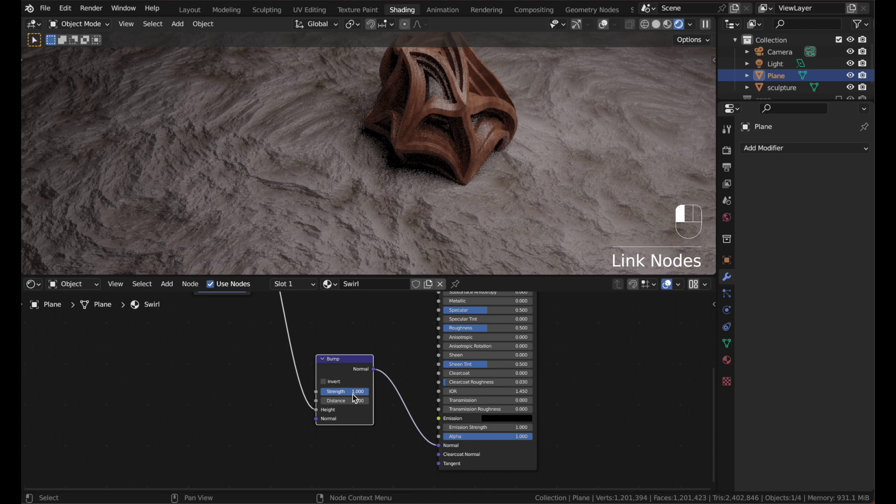
pyautogui.moveTo(355, 398); pyautogui.dragTo(337, 398)
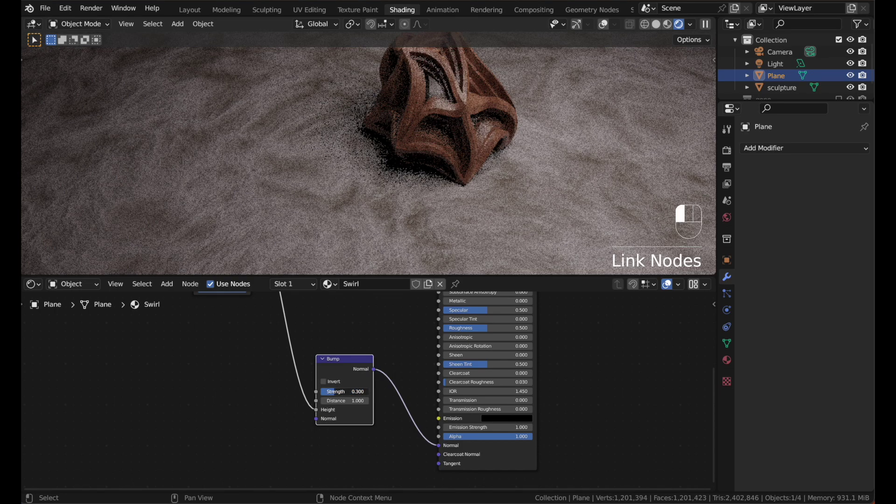
# - Link the Voronoi Texture's Distance to the Principled BSDF's Roughness and reduce the Bump Strength to about 0.154
pyautogui.moveTo(325, 339); pyautogui.dragTo(336, 396, button='middle')
pyautogui.scroll(5, 335, 391)
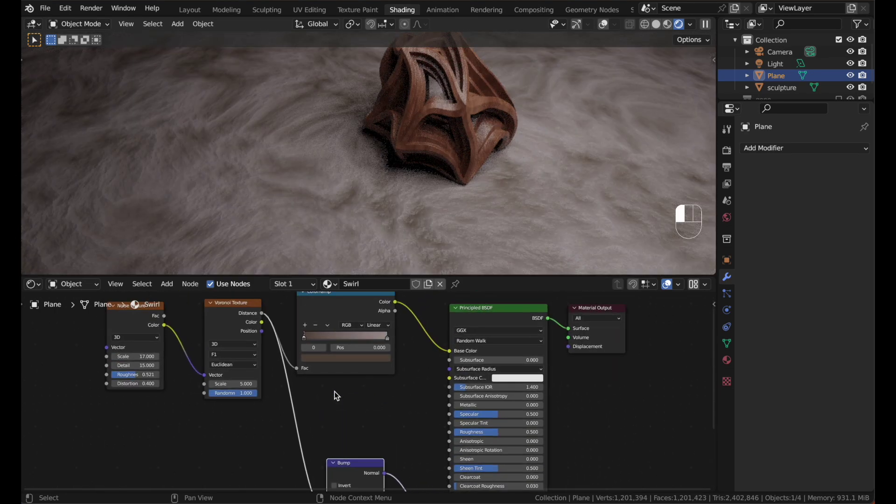
pyautogui.moveTo(254, 341); pyautogui.dragTo(442, 460)
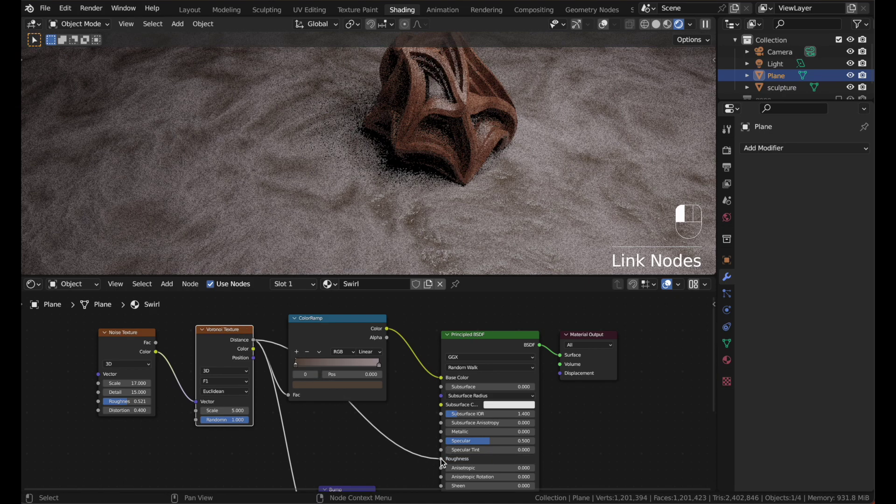
pyautogui.scroll(-5, 442, 462)
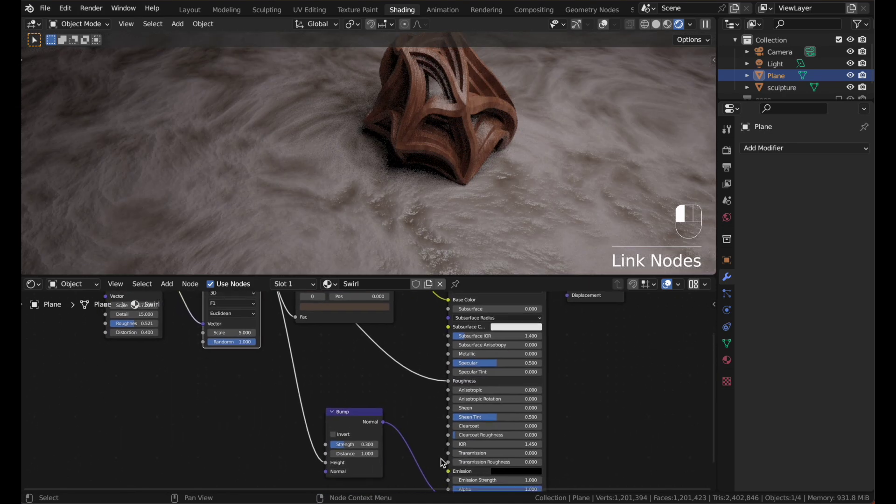
pyautogui.moveTo(340, 443); pyautogui.dragTo(335, 443)
pyautogui.scroll(2, 377, 401)
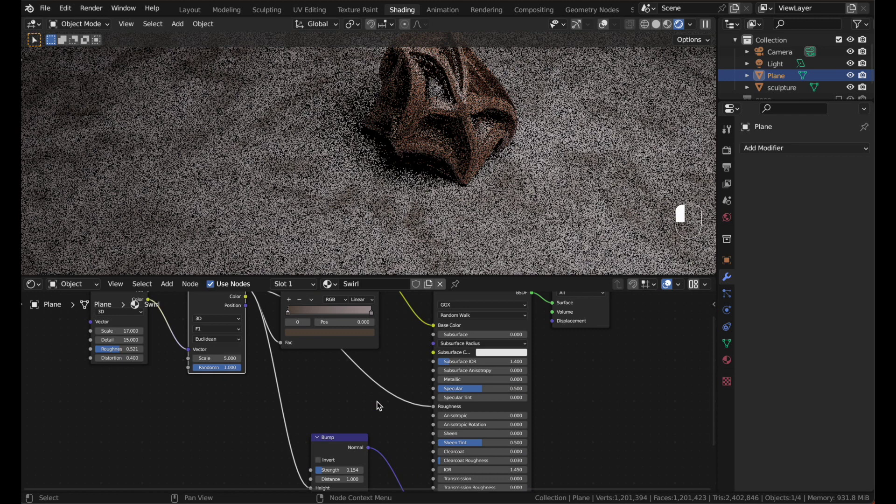
# - Insert a second ColorRamp between the Voronoi Texture's Distance and the BSDF's Roughness, moving the Bump node down to make room
pyautogui.write('qcol')
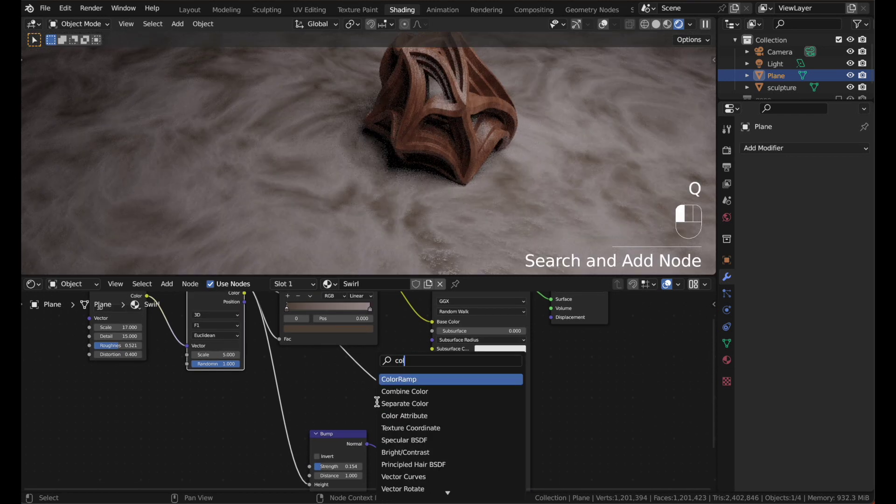
pyautogui.press('Return')
pyautogui.click(317, 364)
pyautogui.scroll(-3, 317, 364)
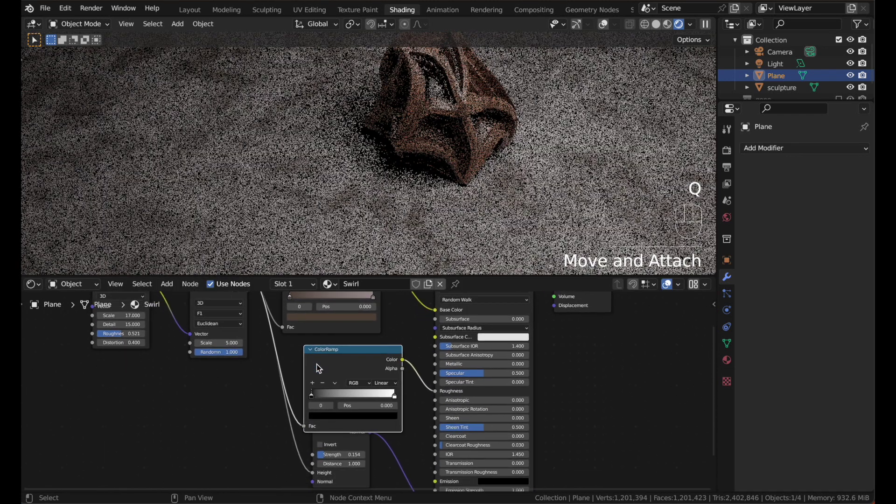
pyautogui.moveTo(356, 436); pyautogui.dragTo(356, 485)
pyautogui.scroll(5, 384, 395)
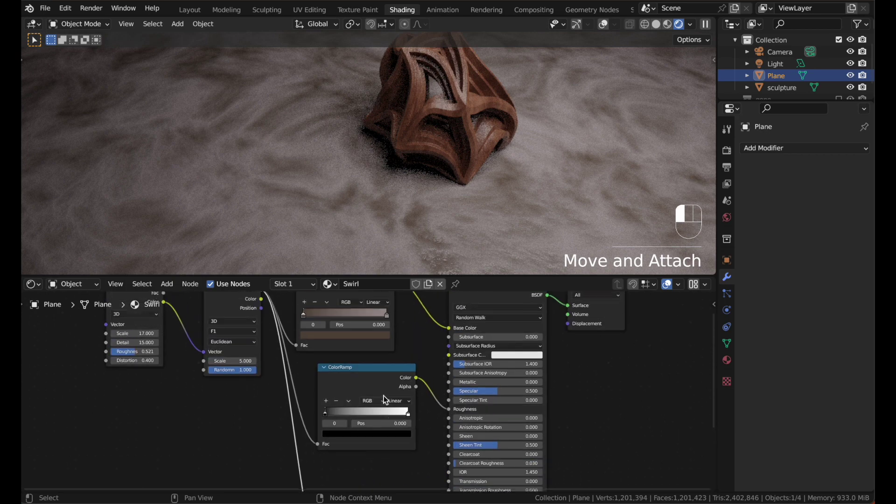
pyautogui.click(367, 387)
# - Lighten the black stop of the roughness ColorRamp to a dark grey
pyautogui.scroll(2, 365, 385)
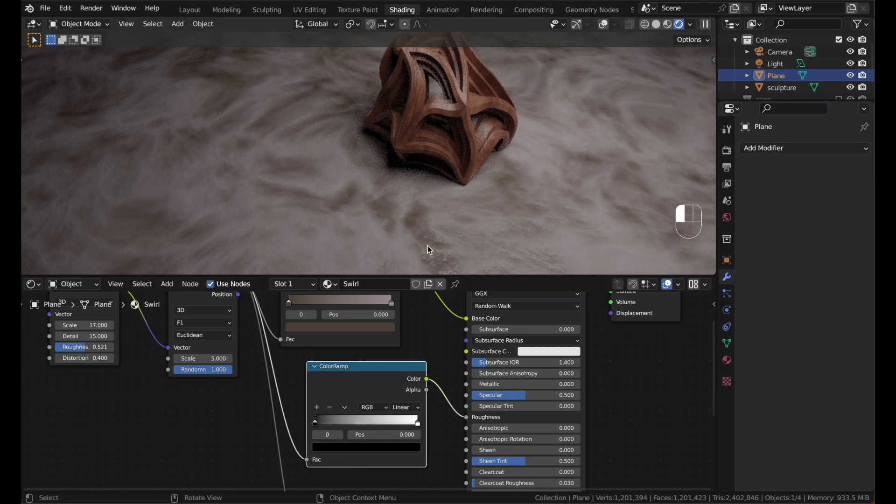
pyautogui.keyDown('shift'); pyautogui.scroll(-5, 437, 237); pyautogui.keyUp('shift')
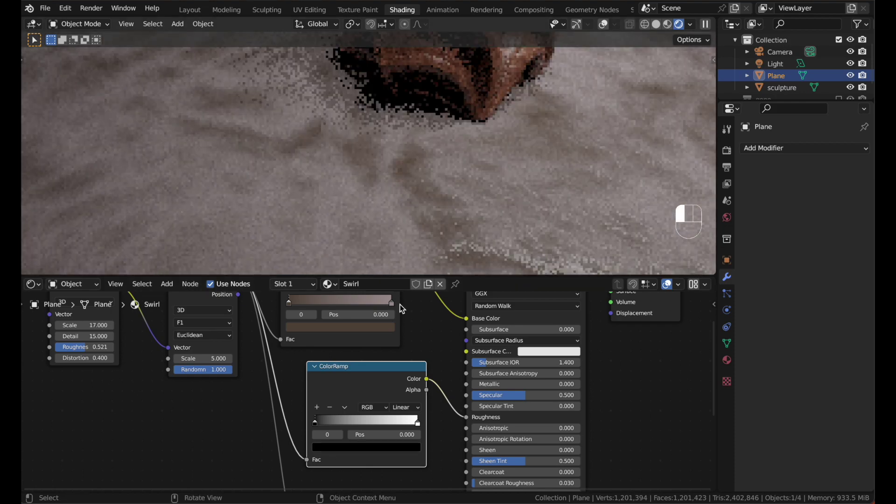
pyautogui.click(352, 447)
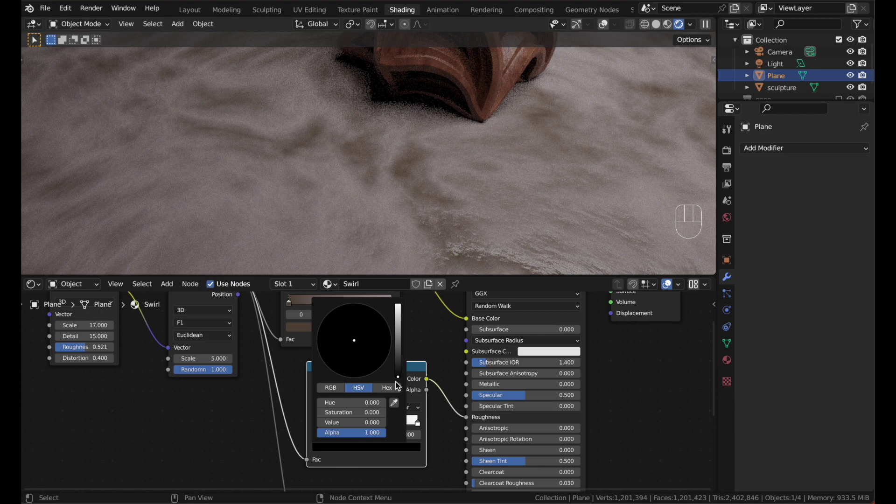
pyautogui.click(399, 360)
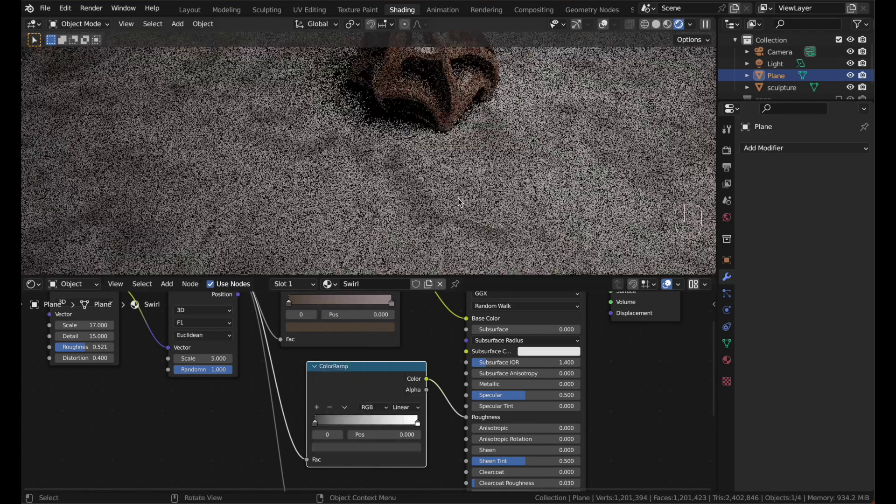
pyautogui.hscroll(-5, 334, 380)
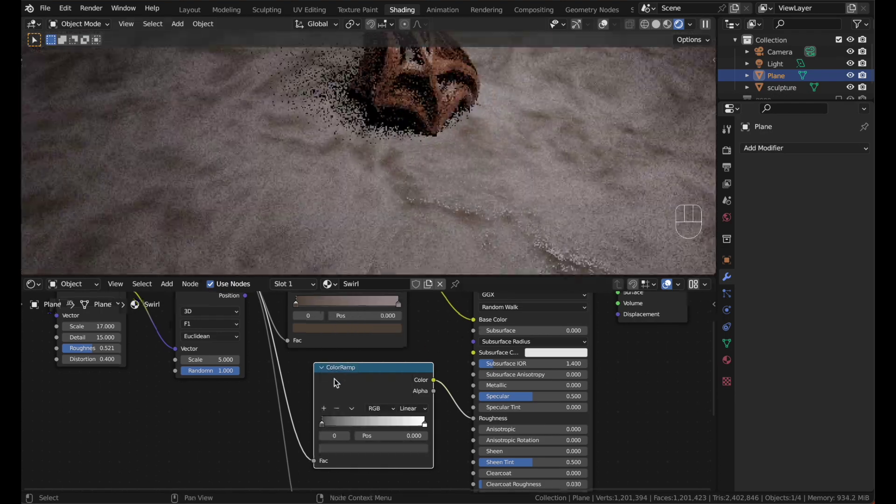
pyautogui.scroll(-3, 334, 379)
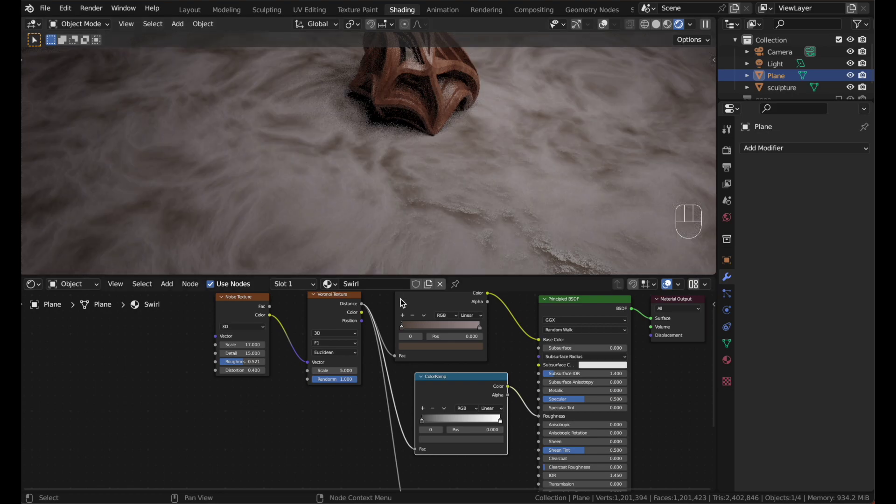
# - Try a different Scale on the Voronoi Texture and undo the change
pyautogui.moveTo(401, 298); pyautogui.dragTo(416, 317, button='middle')
pyautogui.moveTo(356, 389); pyautogui.dragTo(371, 389)
pyautogui.hotkey('ctrl', 'z')
pyautogui.hotkey('ctrl', 'z')
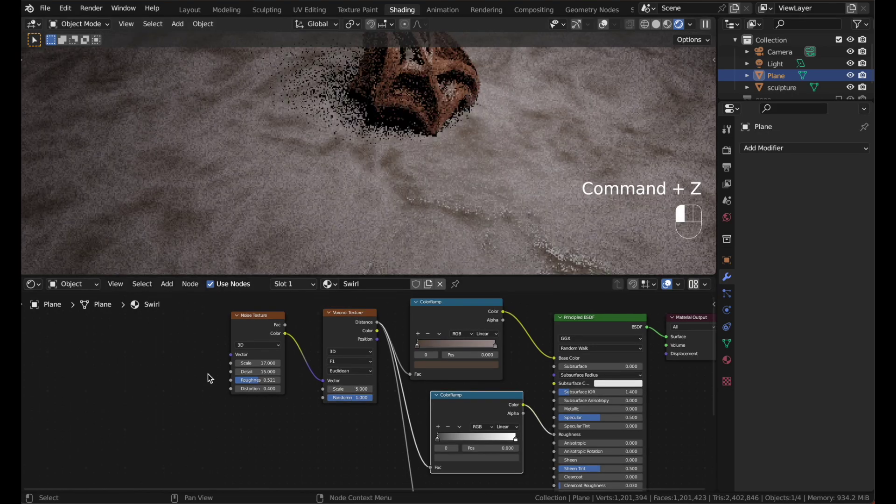
# - Add a Texture Coordinate node before the Noise Texture, with its Generated output linked to the Noise Texture's Vector
pyautogui.moveTo(234, 360); pyautogui.dragTo(257, 367, button='middle')
pyautogui.moveTo(257, 367); pyautogui.dragTo(145, 367)
pyautogui.write('textu')
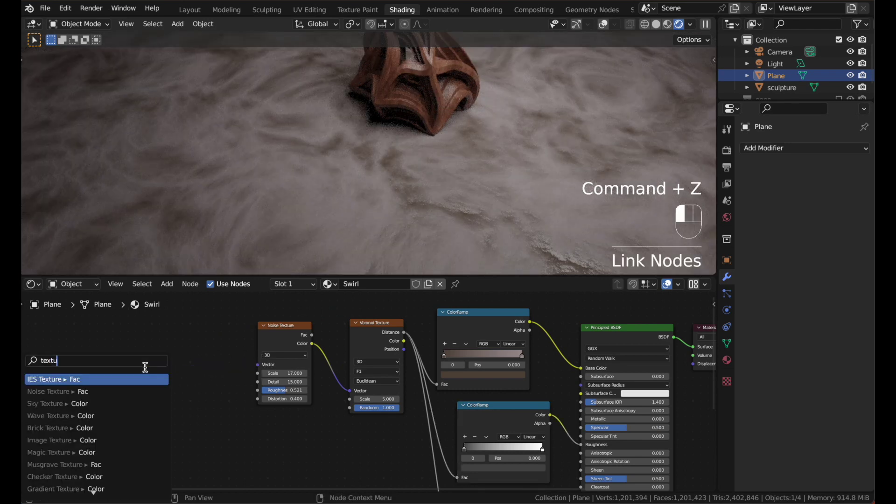
pyautogui.write('re coor')
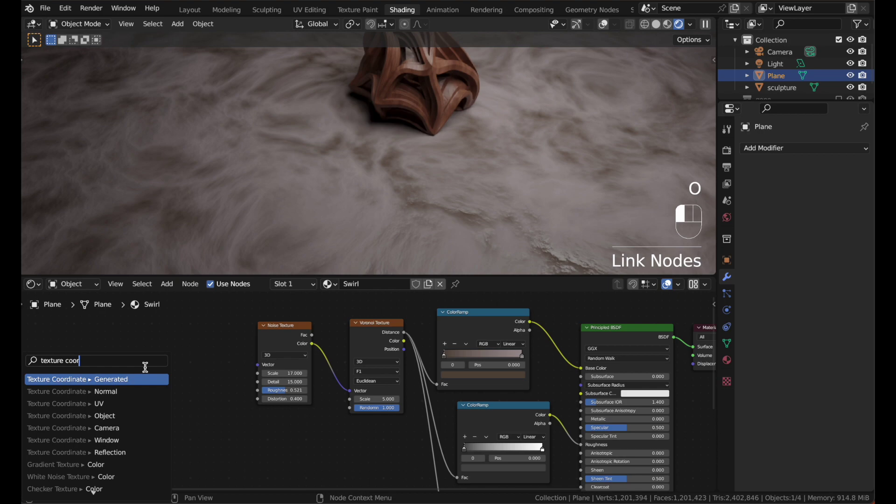
pyautogui.press('Return')
pyautogui.click(88, 365)
pyautogui.moveTo(47, 365); pyautogui.dragTo(102, 367, button='middle')
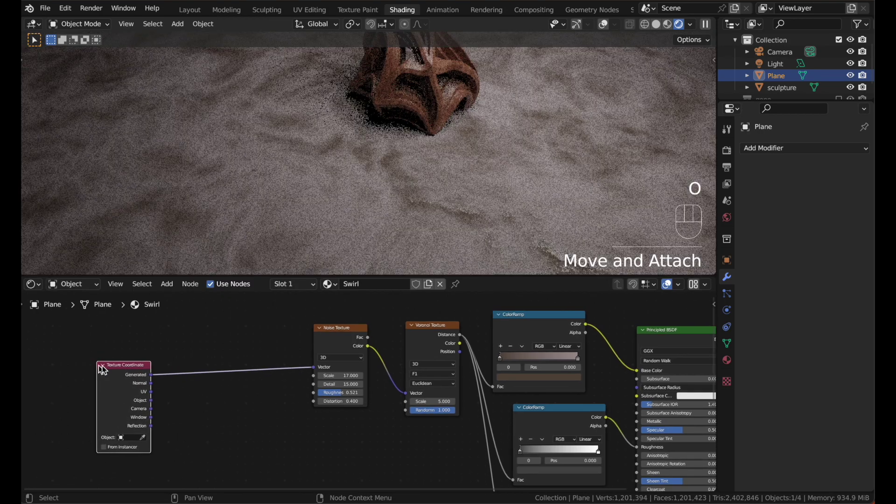
# - Insert a Mapping node between the Texture Coordinate and Noise Texture nodes
pyautogui.hotkey('shift', 'a')
pyautogui.write('mapp')
pyautogui.press('Return')
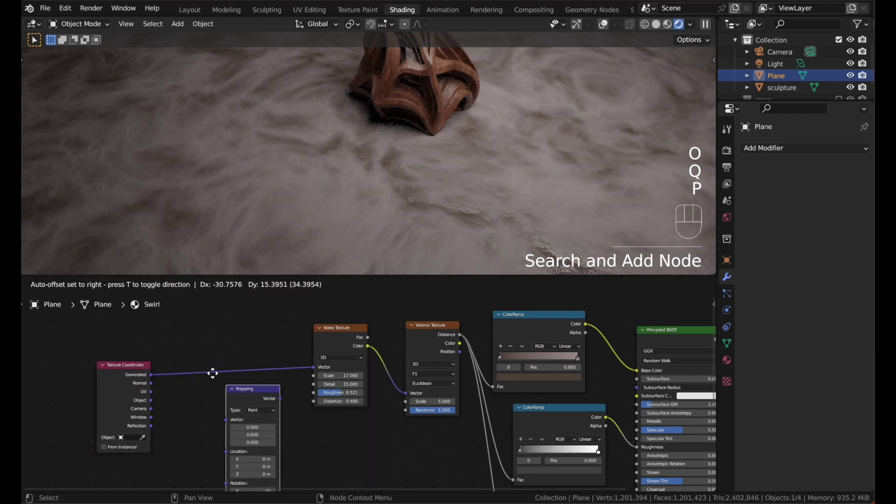
pyautogui.click(194, 321)
pyautogui.moveTo(198, 449); pyautogui.dragTo(235, 414, button='middle')
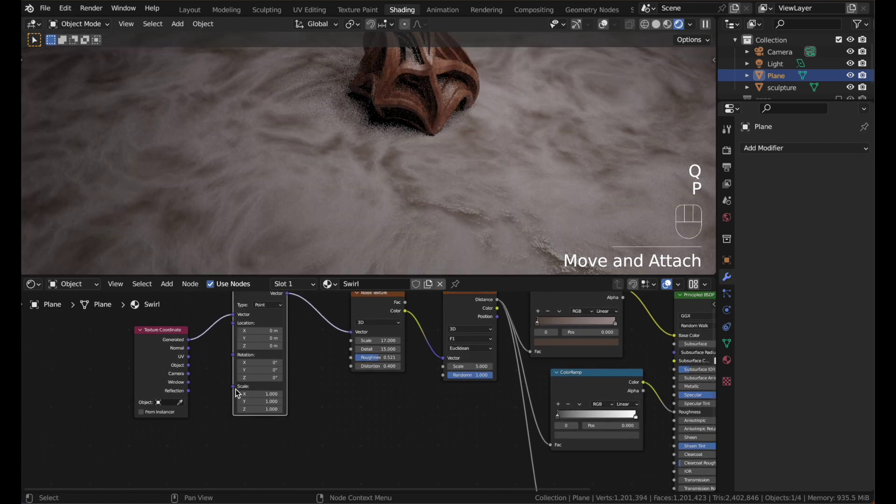
# - Add a Value node linked to the Mapping node's Scale input and set it to 2
pyautogui.moveTo(233, 387); pyautogui.dragTo(157, 455)
pyautogui.write('valu')
pyautogui.press('Return')
pyautogui.click(180, 438)
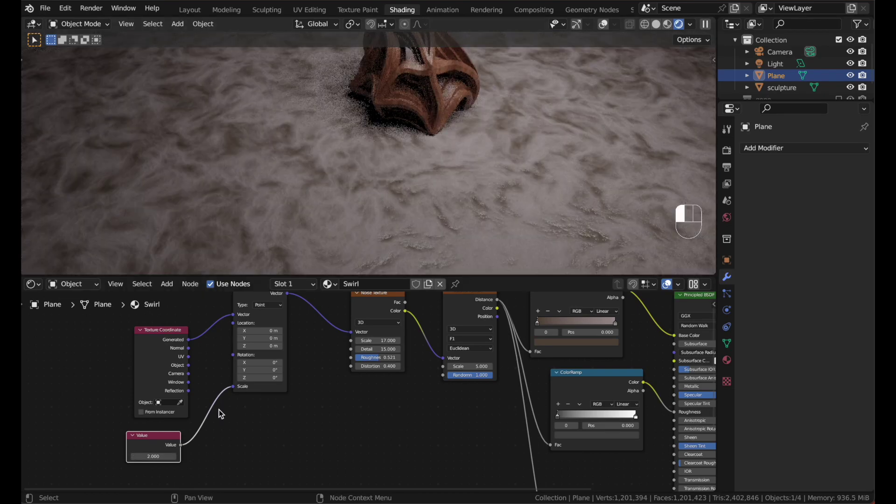
# - Look through the scene camera in an enlarged viewport and reduce the Value node driving the Mapping Scale to 1.36
pyautogui.press('KP_0')
pyautogui.click(376, 195)
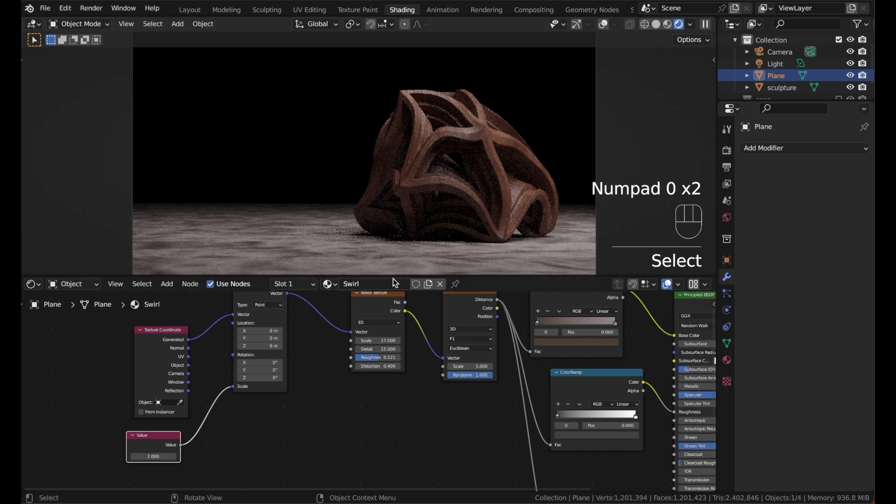
pyautogui.moveTo(392, 275); pyautogui.dragTo(392, 304)
pyautogui.scroll(2, 211, 449)
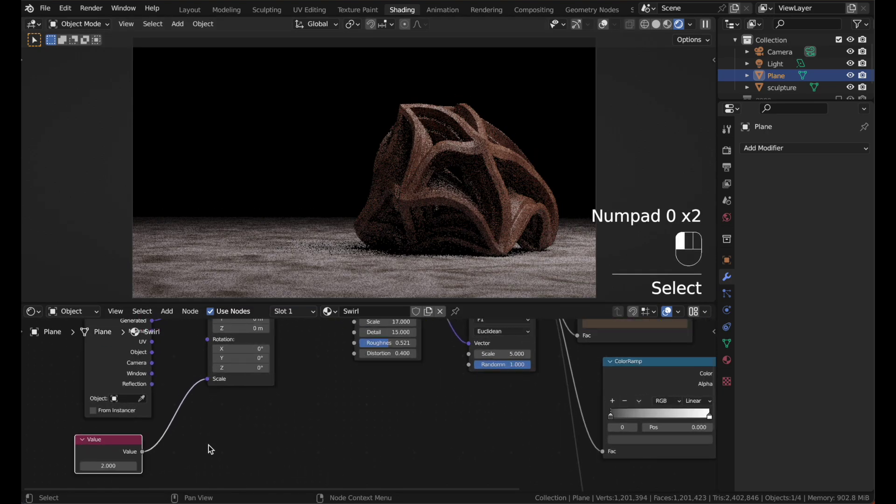
pyautogui.keyDown('shift'); pyautogui.moveTo(140, 458); pyautogui.dragTo(106, 458); pyautogui.keyUp('shift')
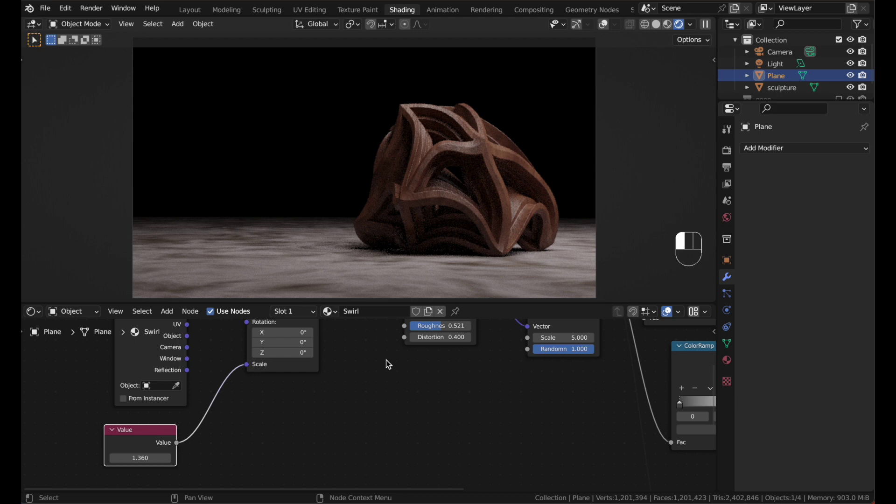
# - Enlarge the node editor, protect the Swirl material with a fake user and unlink it from the plane
pyautogui.press('Home')
pyautogui.scroll(-2, 385, 359)
pyautogui.hscroll(5, 386, 359)
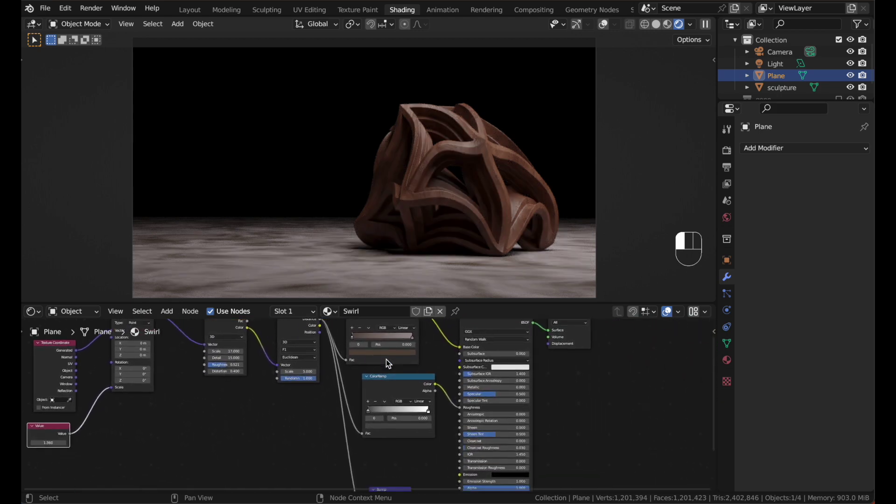
pyautogui.moveTo(483, 302); pyautogui.dragTo(483, 272)
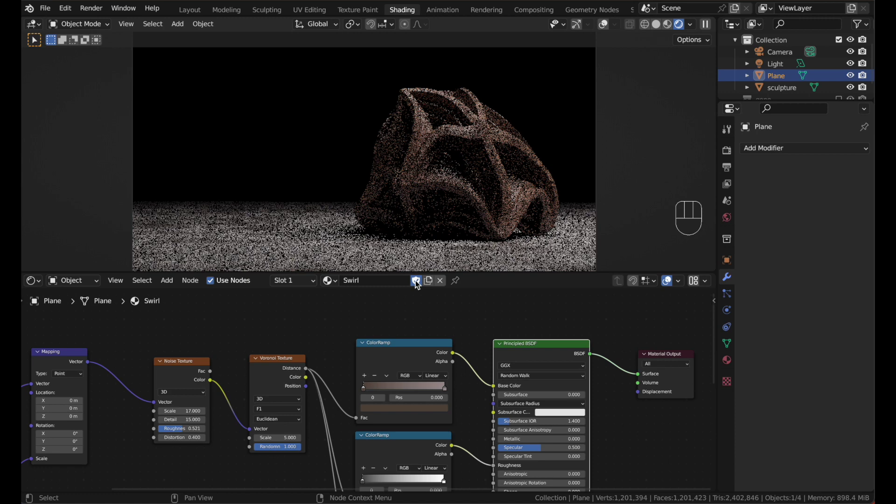
pyautogui.click(440, 280)
# - Create a new material for the plane and name it Concrete
pyautogui.click(374, 281)
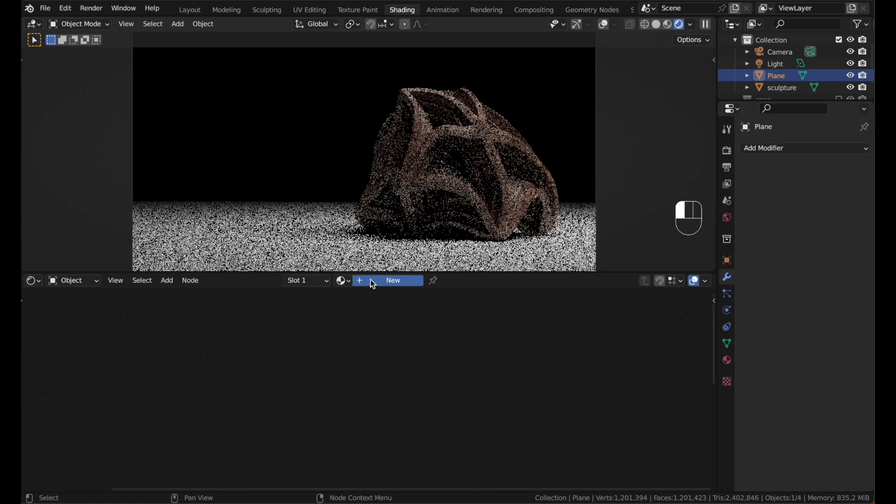
pyautogui.doubleClick(370, 280)
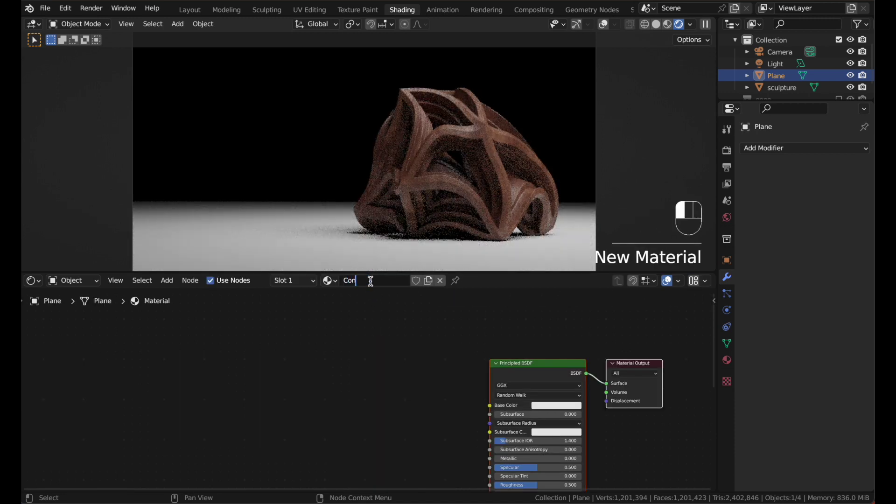
pyautogui.write('Concrete')
pyautogui.press('Return')
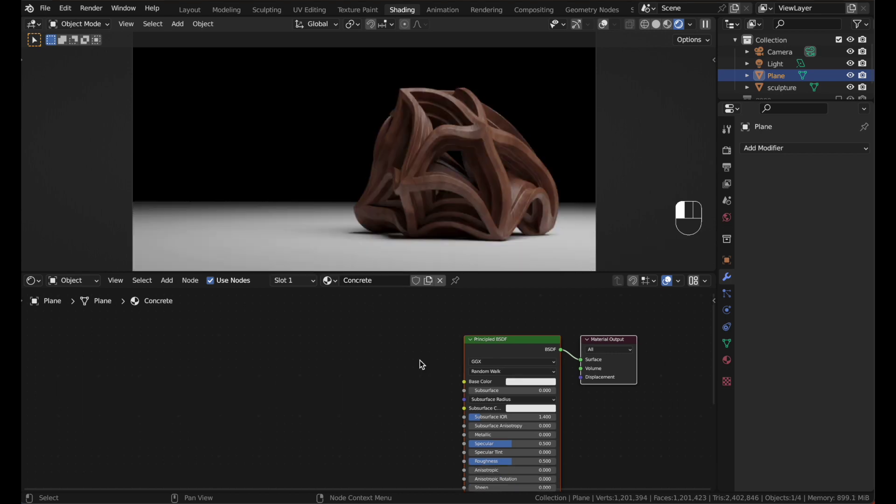
# - Add a Musgrave Texture before the Principled BSDF, set its Detail to 15 and preview it on the plane
pyautogui.press('q')
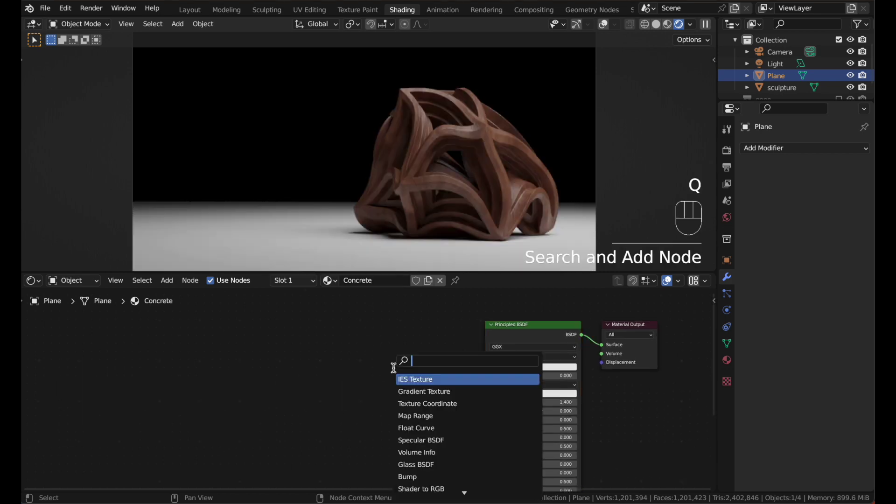
pyautogui.write('musgra')
pyautogui.press('Return')
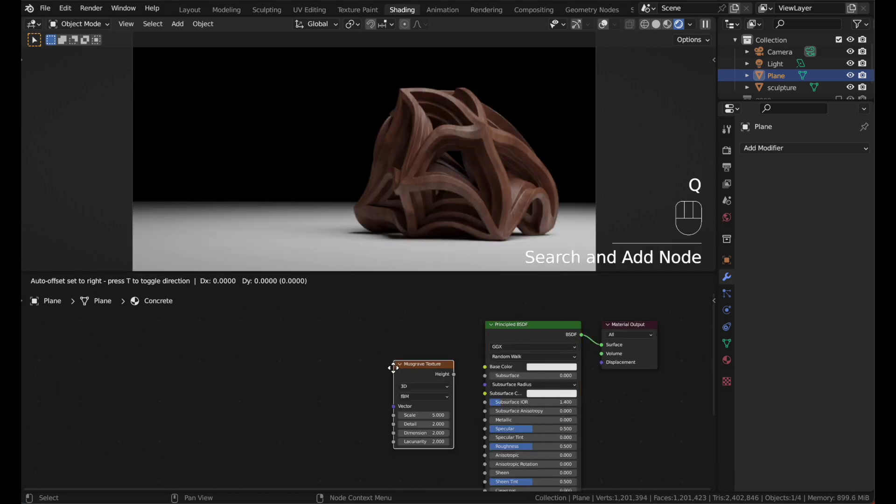
pyautogui.click(195, 367)
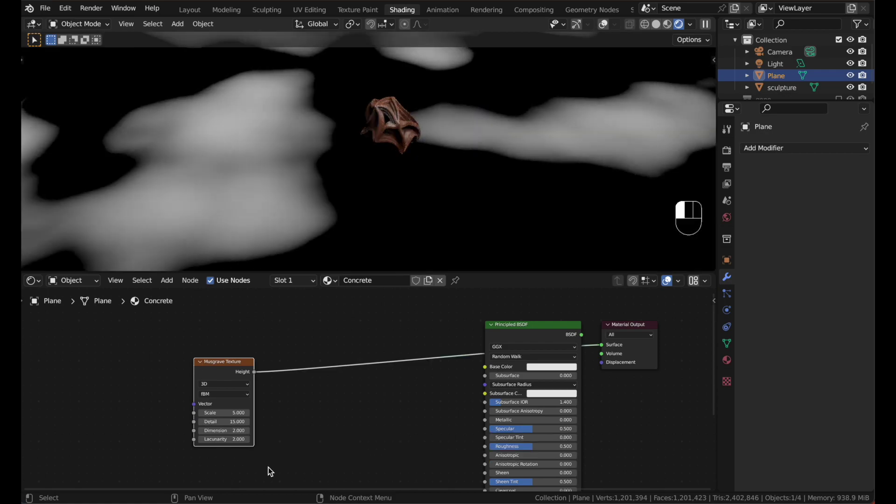
# - Set the Musgrave Texture's Dimension to 0 and Scale to 1.2, and move the node farther from the Principled BSDF
pyautogui.moveTo(237, 435); pyautogui.dragTo(205, 436)
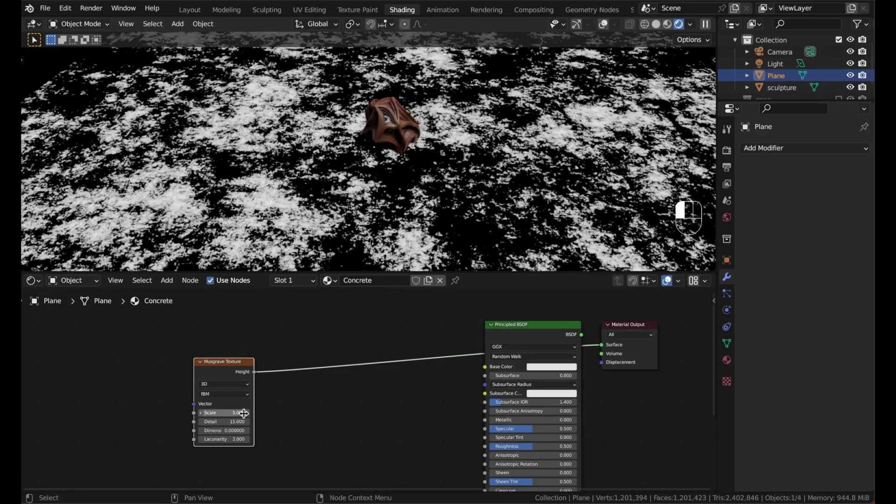
pyautogui.moveTo(237, 412)
pyautogui.mouseDown()
pyautogui.moveTo(217, 413)
pyautogui.moveTo(242, 414)
pyautogui.mouseUp()
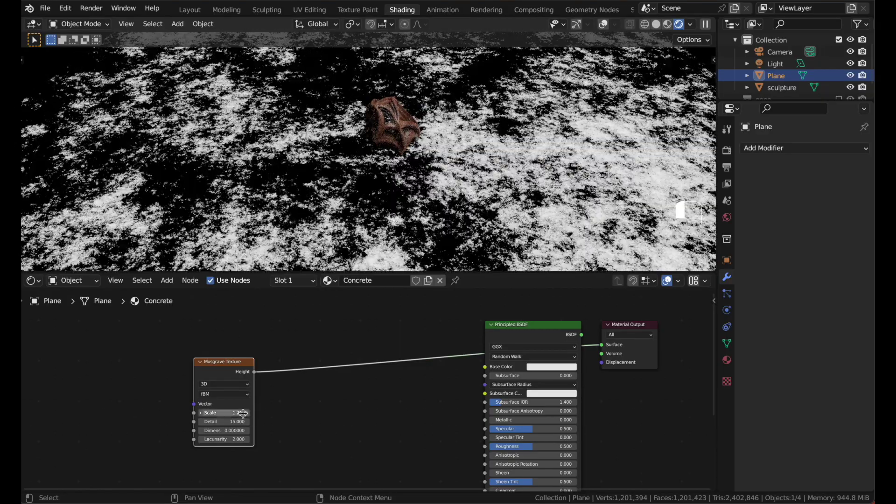
pyautogui.moveTo(214, 362); pyautogui.dragTo(191, 357)
# - Add a Noise Texture below the Musgrave Texture and set its Detail to 15
pyautogui.scroll(1, 191, 357)
pyautogui.moveTo(190, 359); pyautogui.dragTo(210, 349, button='middle')
pyautogui.write('q')
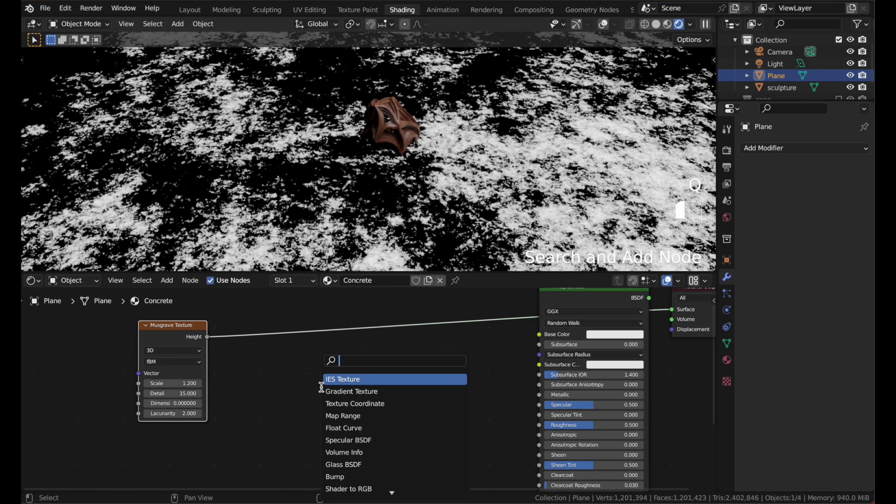
pyautogui.write('noise')
pyautogui.press('Return')
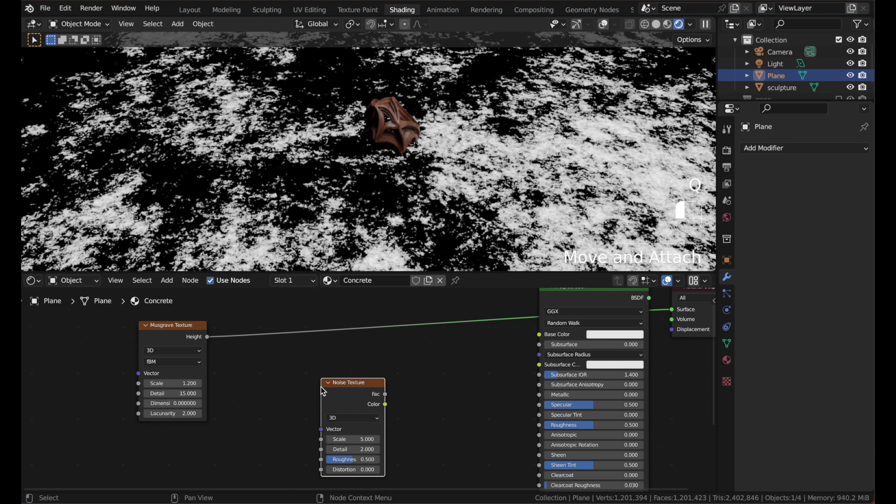
pyautogui.click(165, 385)
pyautogui.scroll(-4, 164, 385)
pyautogui.moveTo(164, 386); pyautogui.dragTo(163, 383, button='middle')
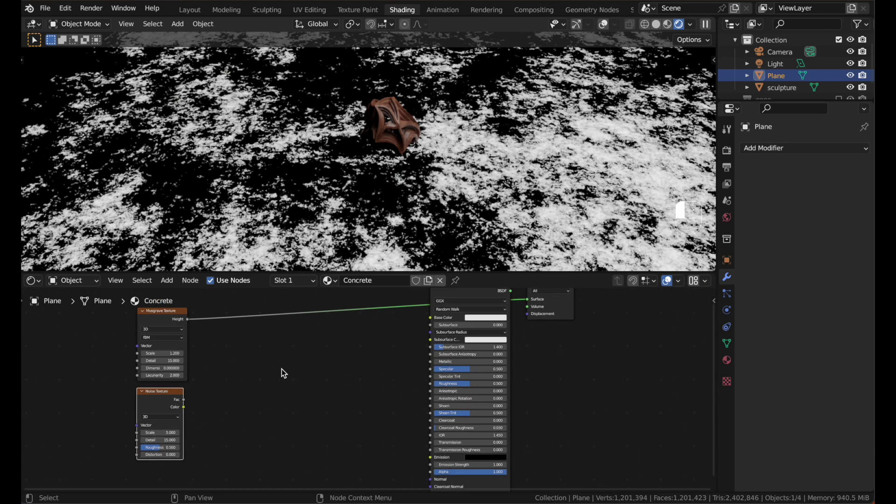
# - Preview the Noise Texture's Fac output on the plane and move the Material Output farther from the Principled BSDF
pyautogui.scroll(2, 282, 369)
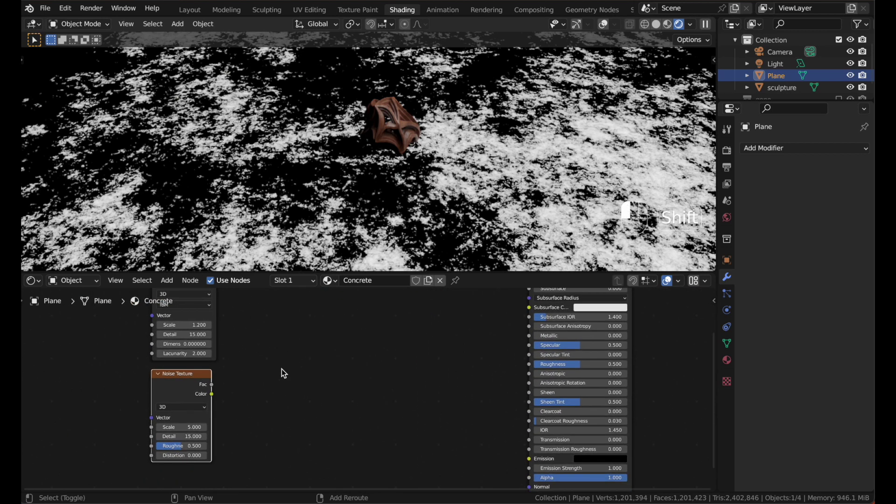
pyautogui.keyDown('ctrl'); pyautogui.keyDown('shift'); pyautogui.click(175, 387); pyautogui.keyUp('shift'); pyautogui.keyUp('ctrl')
pyautogui.moveTo(502, 304); pyautogui.dragTo(324, 348, button='middle')
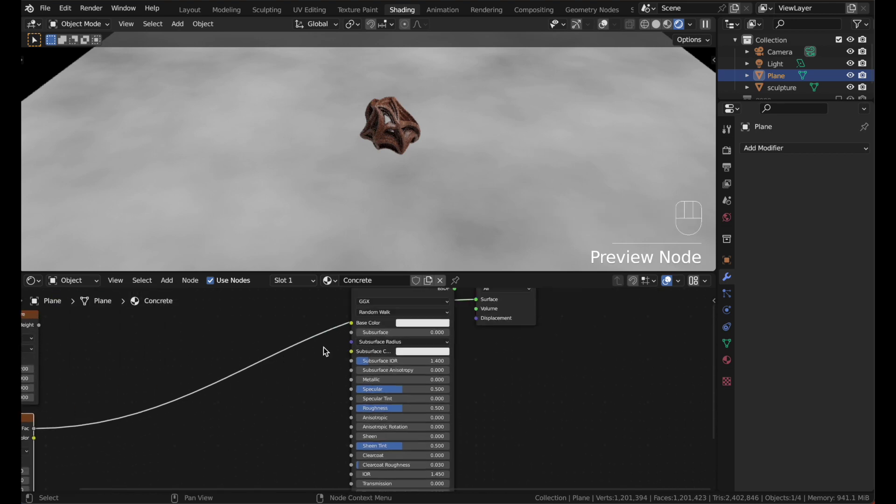
pyautogui.hscroll(4, 324, 347)
pyautogui.scroll(3, 323, 347)
pyautogui.moveTo(420, 347); pyautogui.dragTo(464, 310)
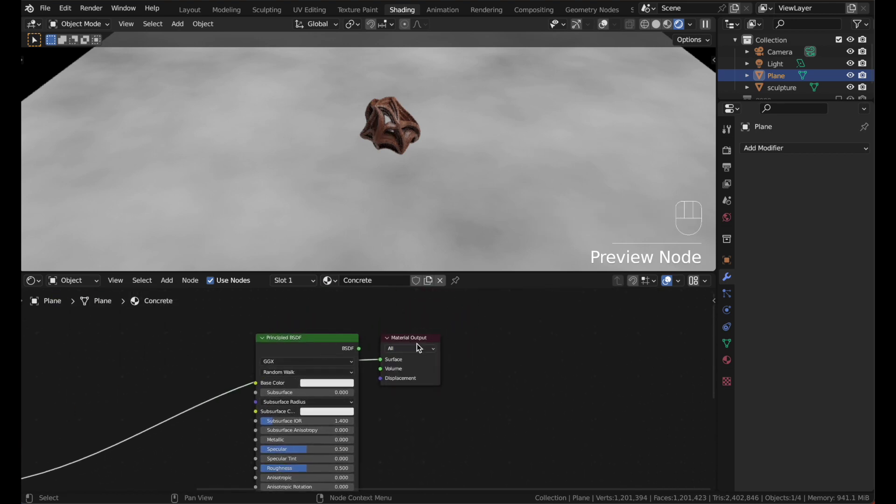
pyautogui.moveTo(418, 338); pyautogui.dragTo(445, 316)
# - Set the Noise Texture's Scale to 6 and its Distortion to 4
pyautogui.hscroll(-7, 445, 317)
pyautogui.scroll(-3, 445, 318)
pyautogui.scroll(2, 230, 395)
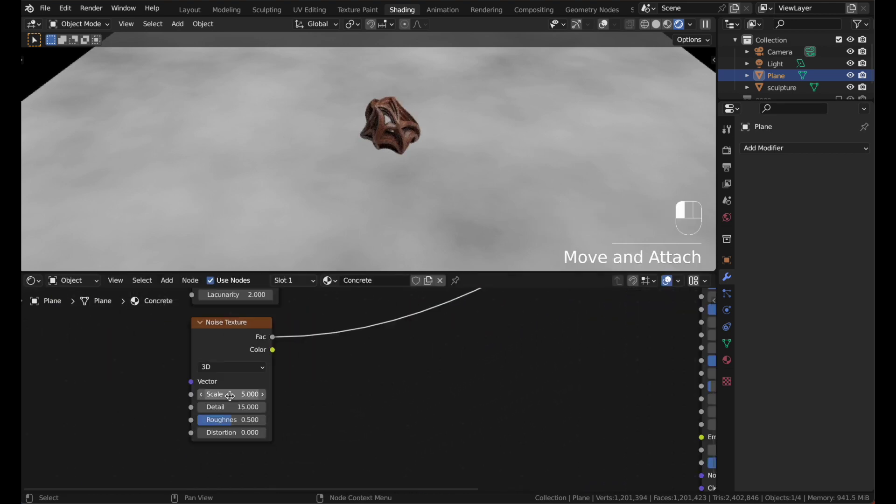
pyautogui.write('6')
pyautogui.press('Return')
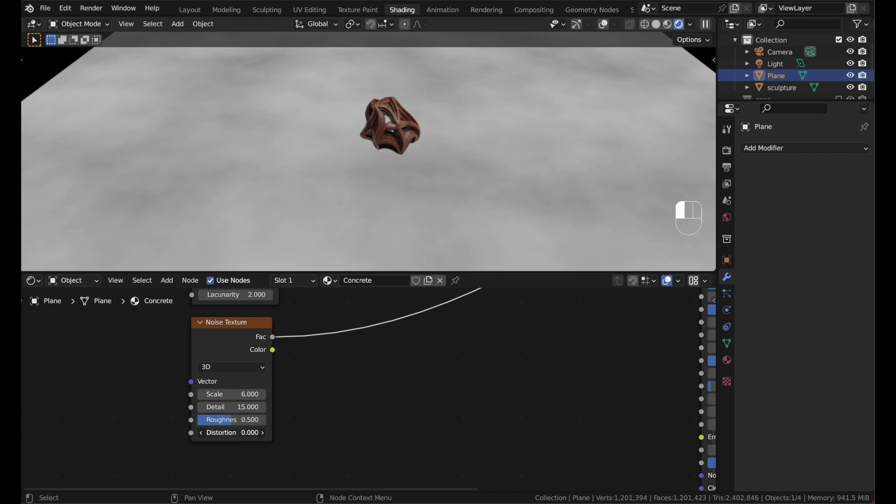
pyautogui.scroll(5, 248, 432)
pyautogui.hscroll(5, 248, 431)
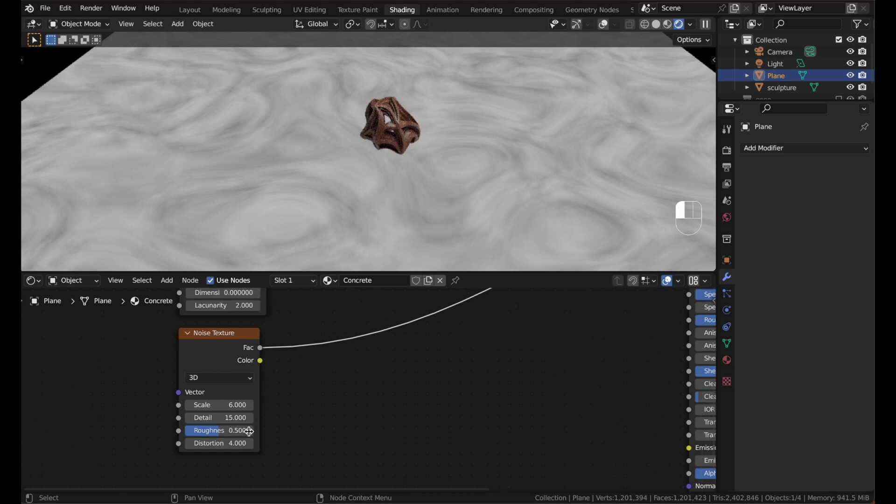
pyautogui.scroll(-3, 249, 431)
pyautogui.moveTo(208, 322); pyautogui.dragTo(303, 354)
pyautogui.write('col')
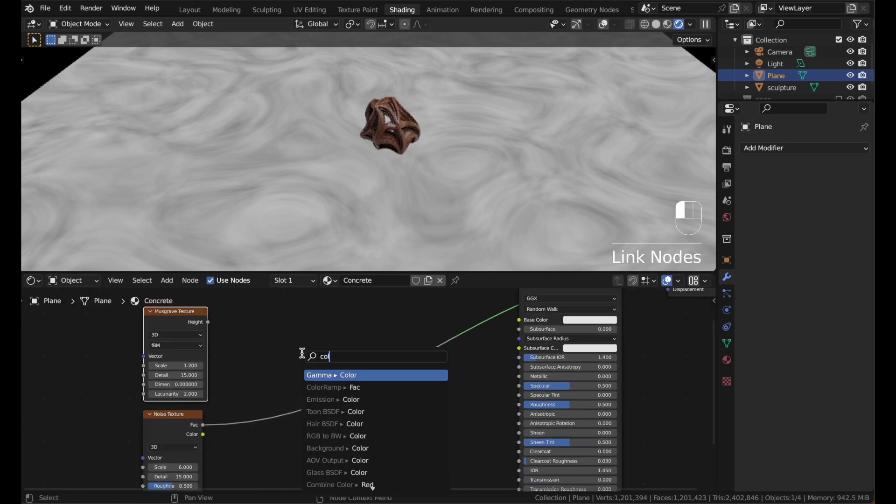
pyautogui.press('BackSpace')
pyautogui.press('BackSpace')
pyautogui.press('BackSpace')
pyautogui.press('BackSpace')
pyautogui.press('BackSpace')
pyautogui.press('Escape')
# - Insert a Mix Color node after the textures, with the Musgrave Height linked to A and the Noise Fac linked to B
pyautogui.hotkey('shift', 'a')
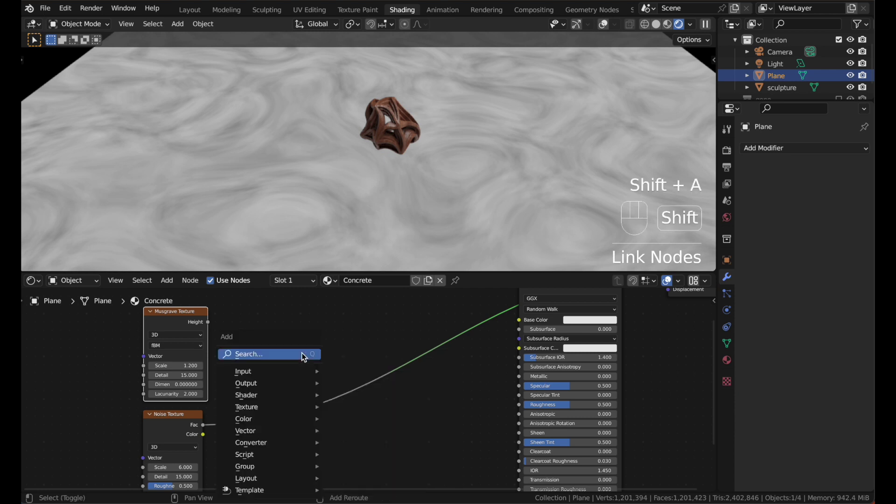
pyautogui.moveTo(279, 415)
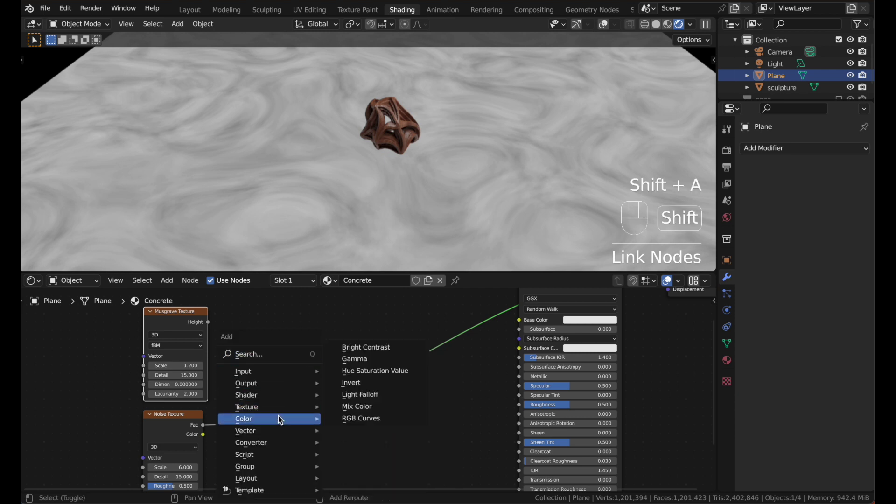
pyautogui.click(367, 410)
pyautogui.click(310, 316)
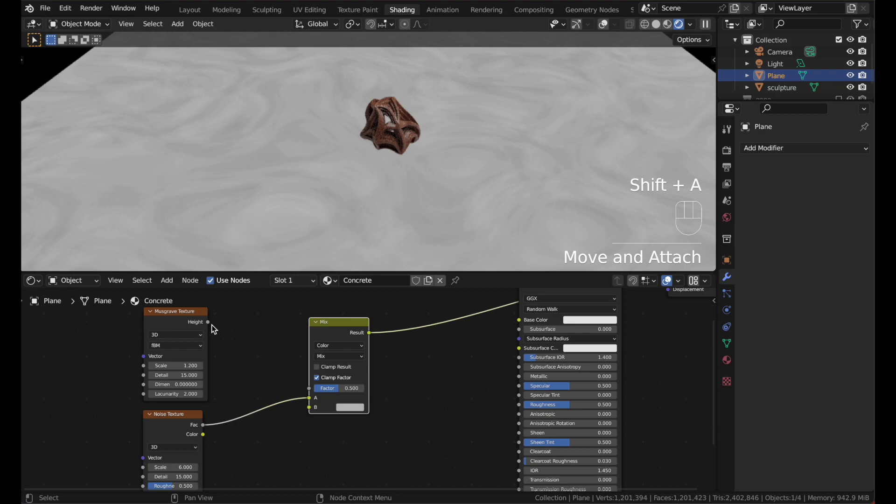
pyautogui.moveTo(208, 322); pyautogui.dragTo(312, 411)
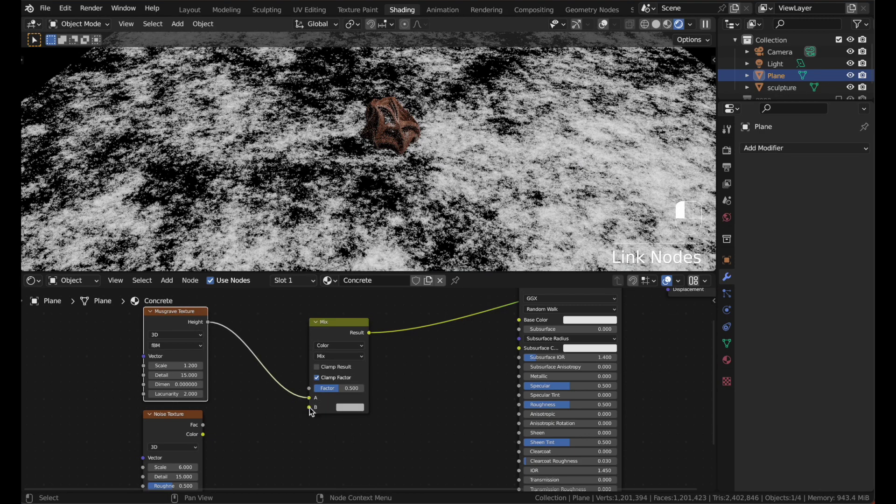
pyautogui.moveTo(203, 424); pyautogui.dragTo(309, 408)
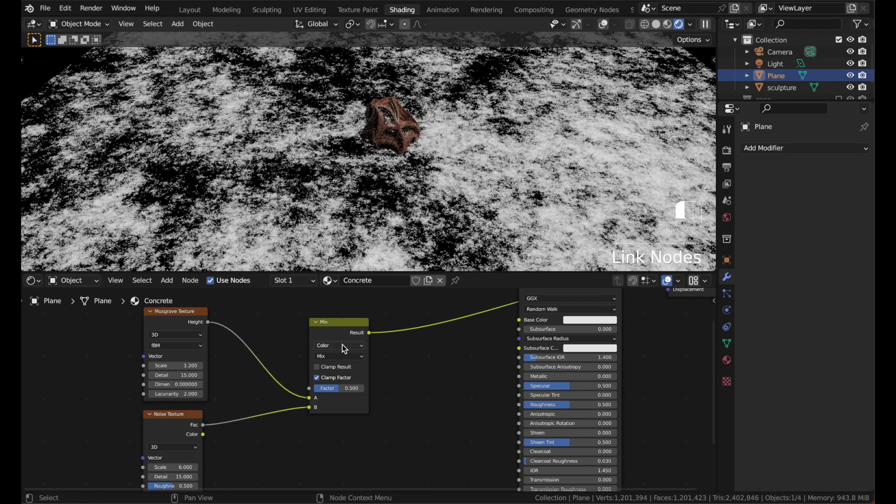
# - Set the Mix node's blending mode to Difference
pyautogui.click(343, 348)
pyautogui.click(327, 356)
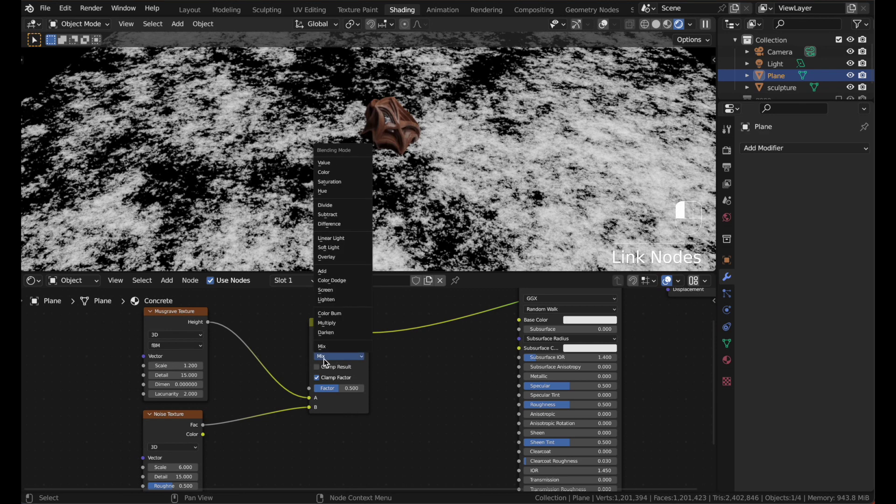
pyautogui.click(345, 225)
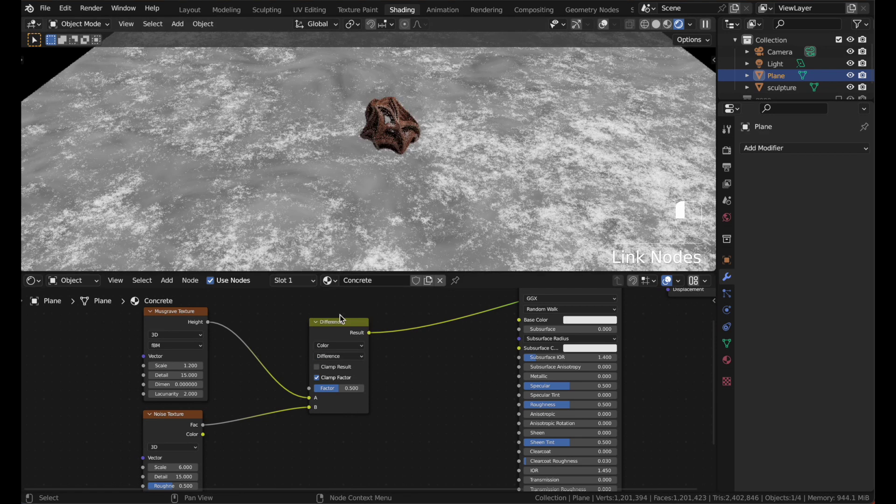
# - Insert a ColorRamp between the Noise Texture's Fac and the Difference node's B input, moving the Difference node to make room
pyautogui.moveTo(352, 321); pyautogui.dragTo(386, 321)
pyautogui.scroll(-4, 380, 322)
pyautogui.scroll(5, 338, 363)
pyautogui.press('q')
pyautogui.click(350, 416)
pyautogui.write('c')
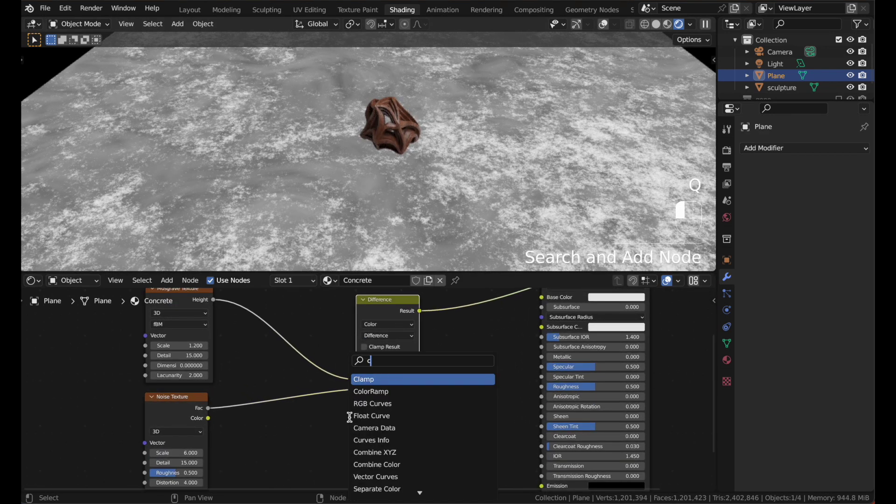
pyautogui.write('olor')
pyautogui.press('Return')
pyautogui.click(218, 407)
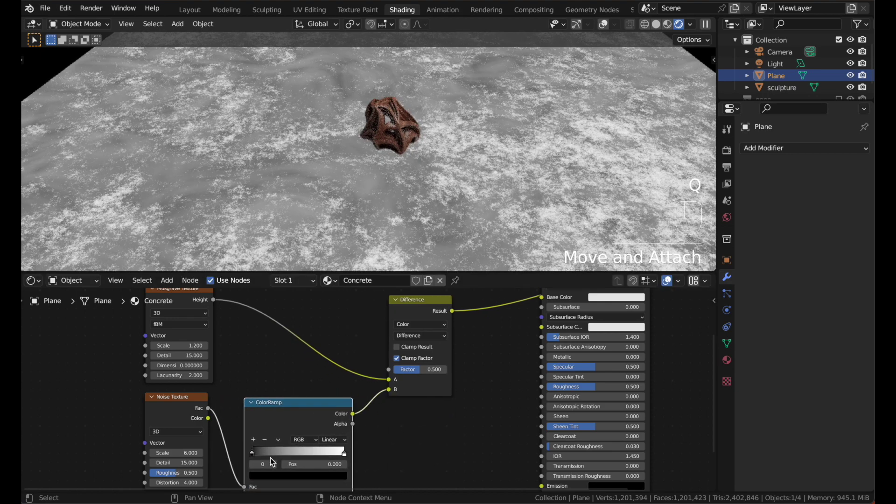
# - Move the Noise ColorRamp's white stop to position 0.486, and shift the Material Output and Principled BSDF nodes right to make room
pyautogui.moveTo(343, 452); pyautogui.dragTo(294, 455)
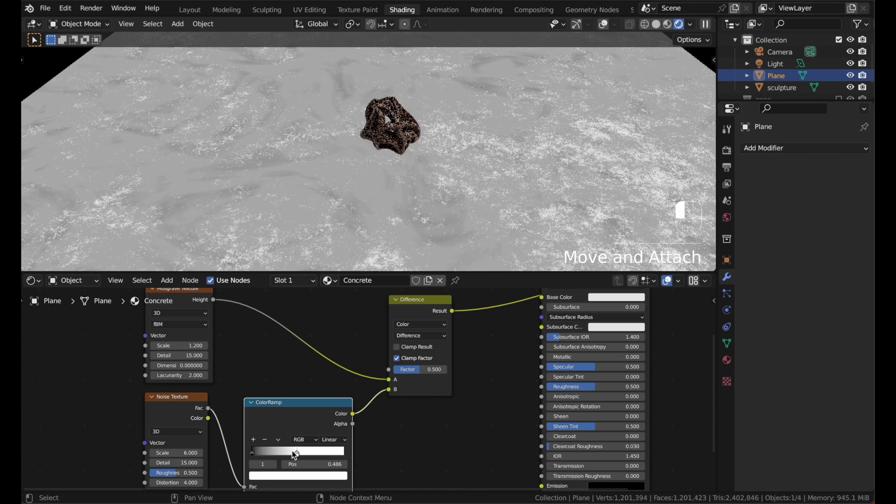
pyautogui.hscroll(5, 332, 416)
pyautogui.scroll(-3, 332, 415)
pyautogui.scroll(2, 397, 338)
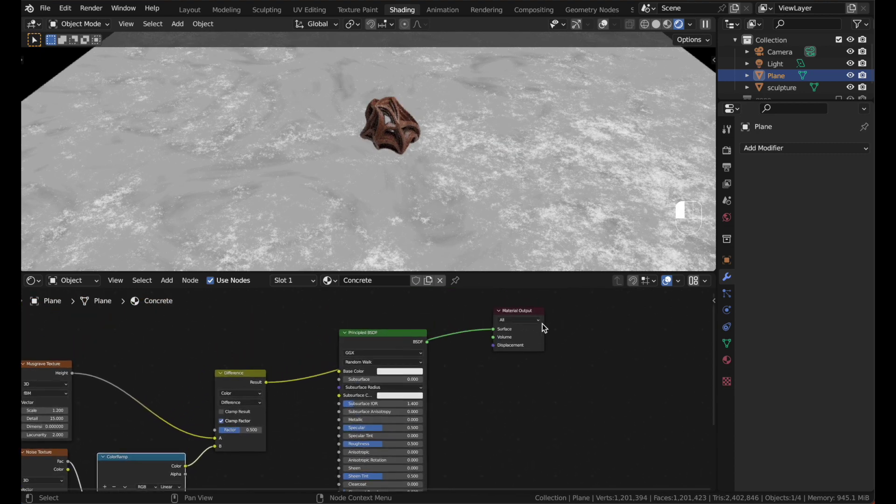
pyautogui.moveTo(542, 327); pyautogui.dragTo(658, 326)
pyautogui.moveTo(380, 344); pyautogui.dragTo(509, 346)
pyautogui.scroll(1, 509, 346)
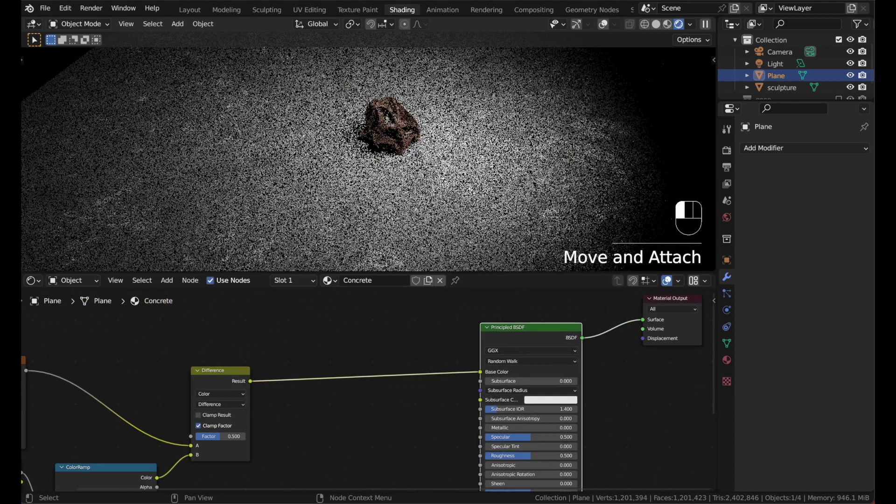
# - Insert a ColorRamp between the Difference Result and Base Color, with its black stop changed to dark grey and its white stop to mid-grey
pyautogui.scroll(-2, 509, 344)
pyautogui.hscroll(2, 414, 343)
pyautogui.scroll(1, 301, 383)
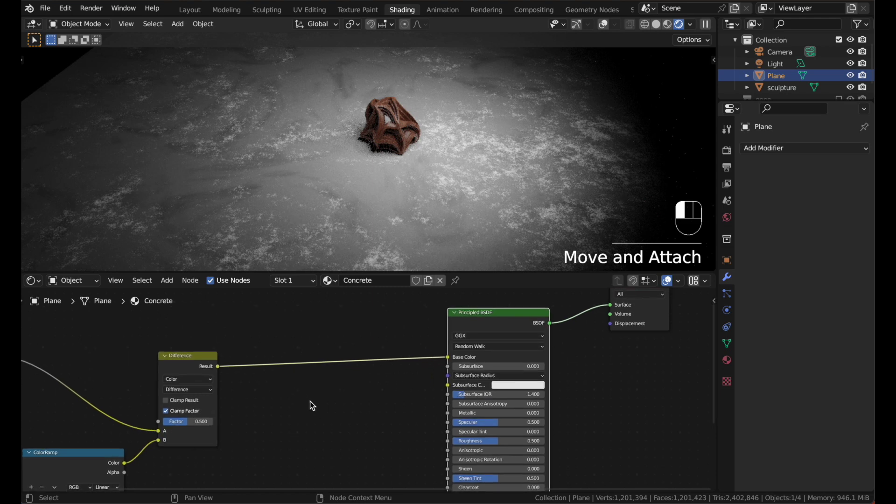
pyautogui.press('q')
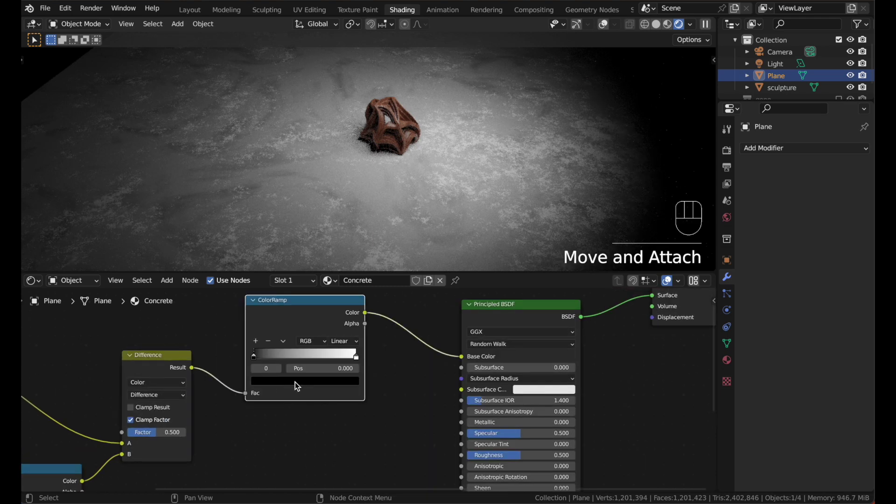
pyautogui.click(284, 380)
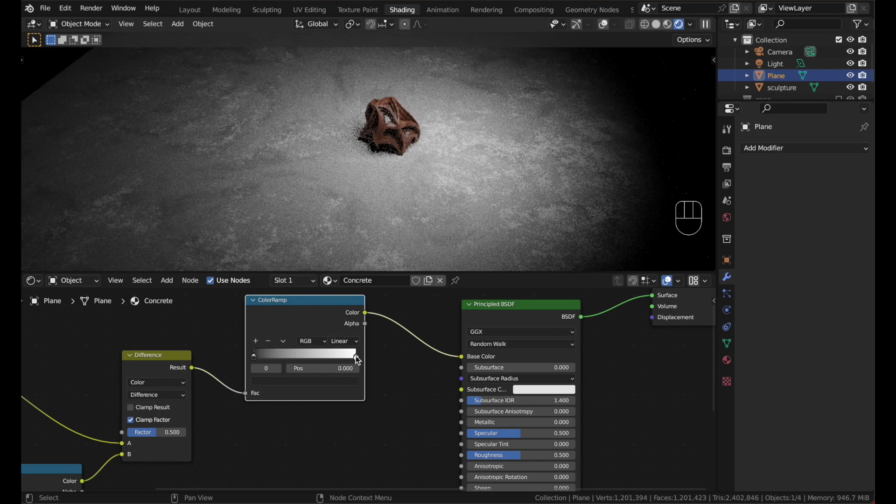
pyautogui.click(356, 356)
pyautogui.click(344, 380)
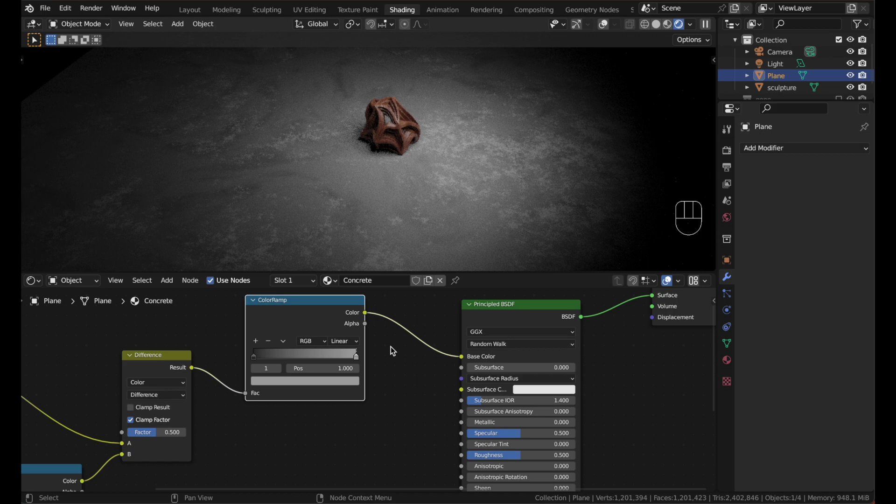
# - Link the Difference Result to the Principled BSDF's Roughness and, through the Height of a new Bump node, to its Normal
pyautogui.scroll(-2, 394, 349)
pyautogui.moveTo(237, 330); pyautogui.dragTo(431, 385)
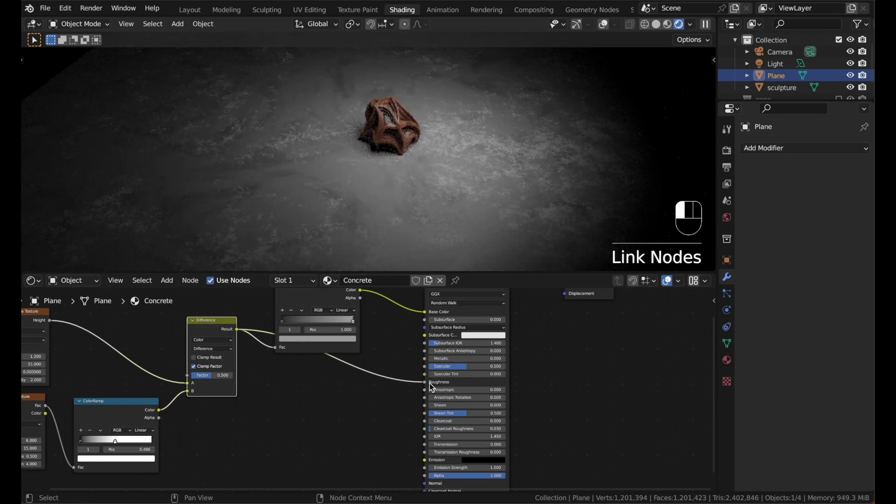
pyautogui.scroll(-1, 385, 405)
pyautogui.scroll(1, 386, 405)
pyautogui.scroll(-1, 386, 405)
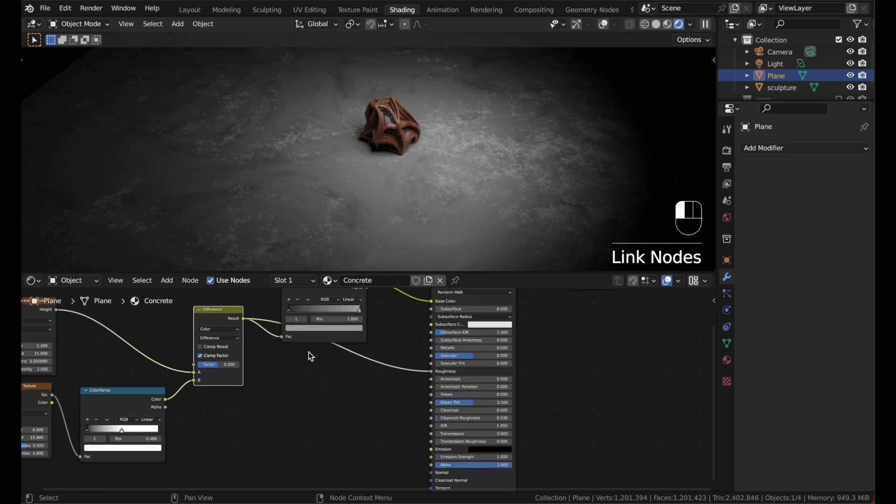
pyautogui.moveTo(251, 324); pyautogui.dragTo(299, 398)
pyautogui.moveTo(329, 442); pyautogui.dragTo(314, 437)
pyautogui.write('height')
pyautogui.moveTo(333, 350); pyautogui.dragTo(329, 354)
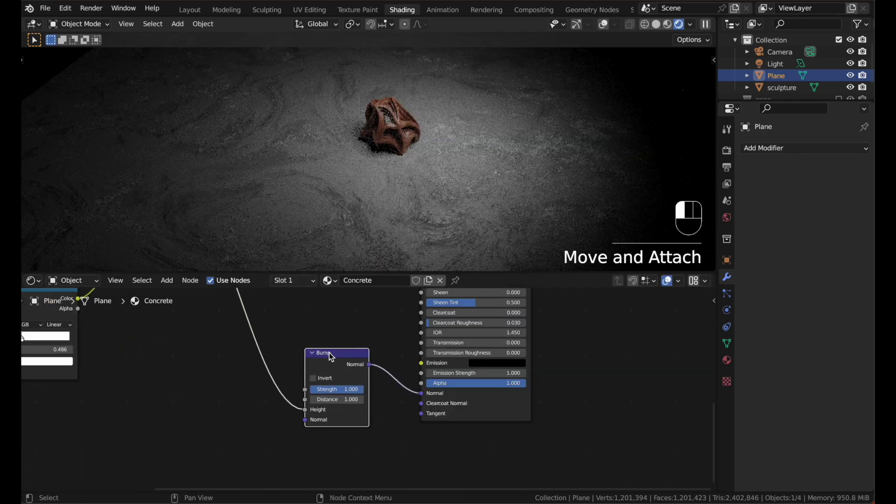
# - Move the Base Color ColorRamp clear of the Roughness link and set the Bump node's Strength to about 0.117
pyautogui.scroll(8, 329, 353)
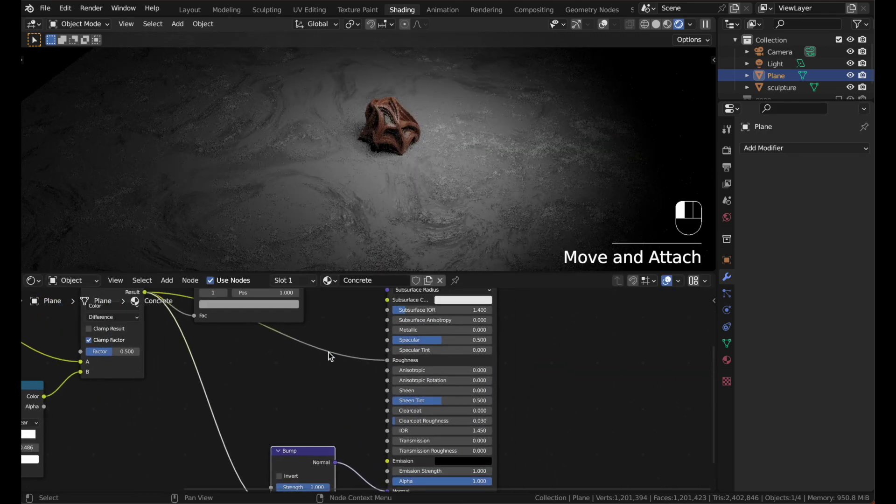
pyautogui.moveTo(259, 333); pyautogui.dragTo(294, 306)
pyautogui.scroll(1, 298, 314)
pyautogui.scroll(-8, 372, 363)
pyautogui.scroll(3, 374, 367)
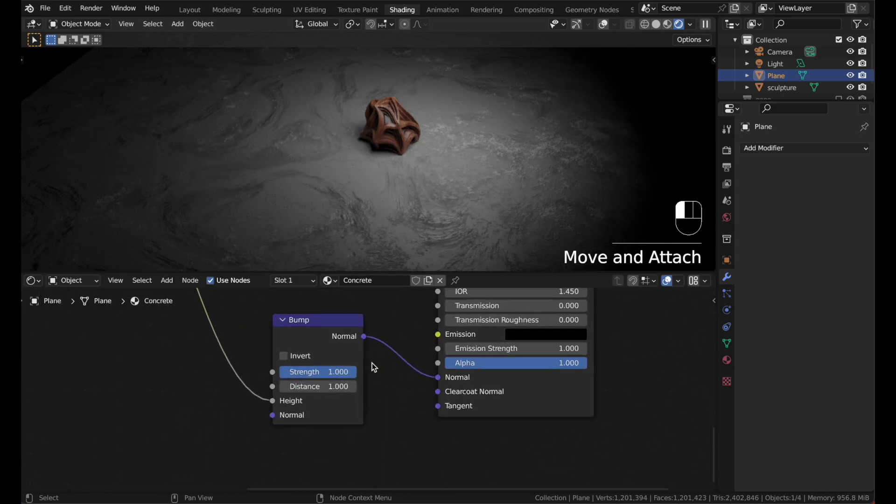
pyautogui.moveTo(322, 368); pyautogui.dragTo(281, 368)
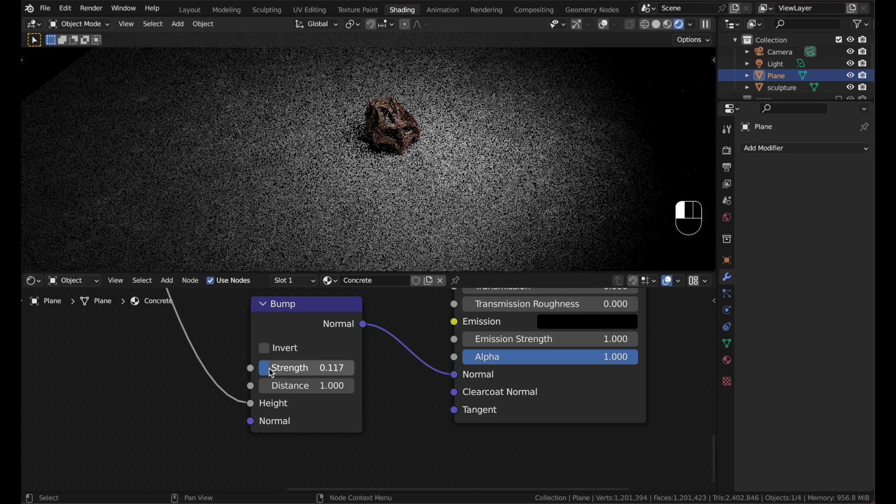
# - Switch to the camera view in a taller viewport and darken the light stop of the Base Color ColorRamp to dark grey
pyautogui.press('KP_0')
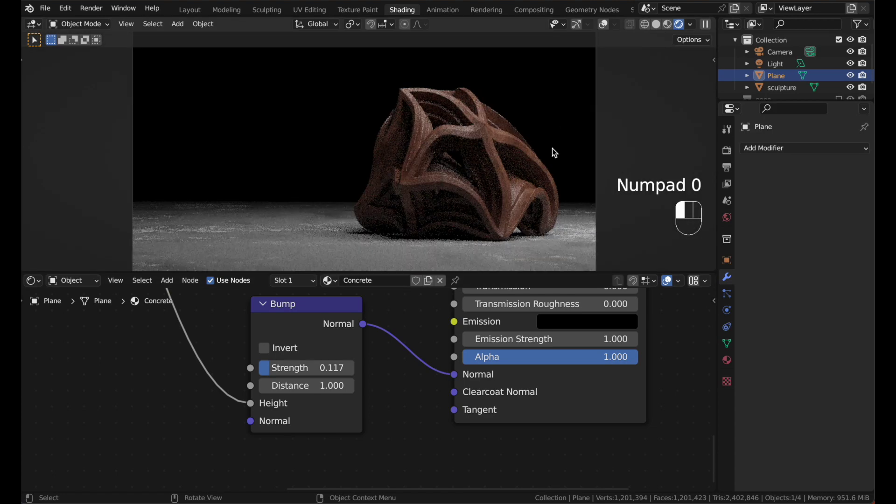
pyautogui.moveTo(616, 277); pyautogui.dragTo(615, 318)
pyautogui.scroll(-3, 500, 377)
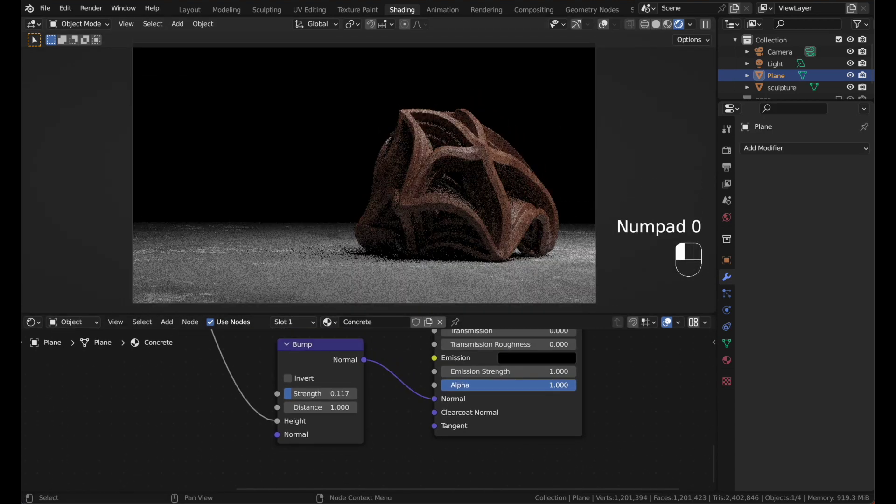
pyautogui.scroll(5, 500, 376)
pyautogui.scroll(2, 500, 376)
pyautogui.scroll(-4, 500, 377)
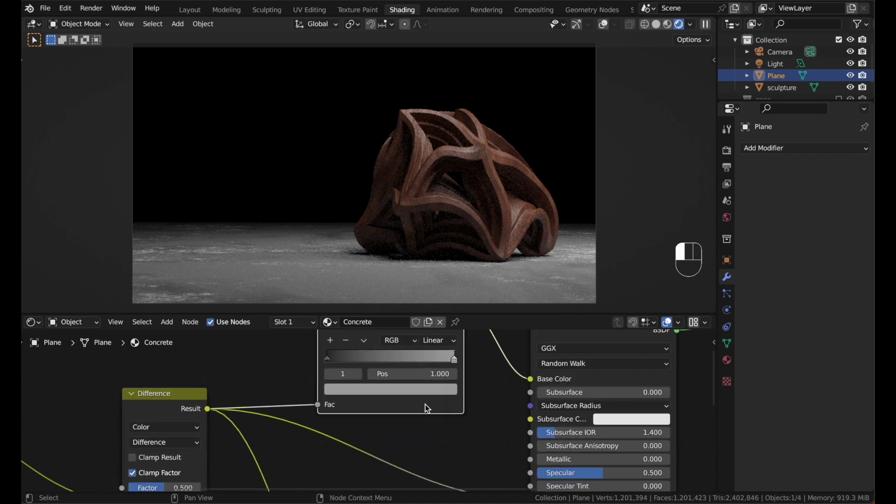
pyautogui.click(418, 387)
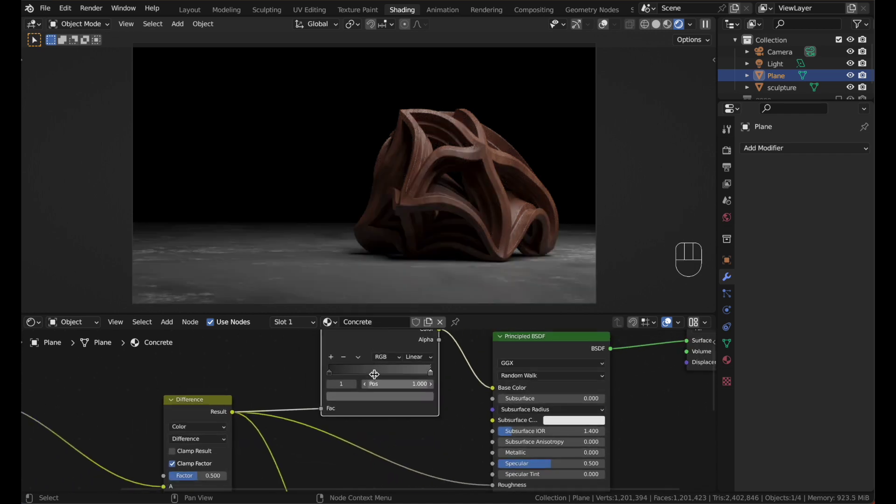
# - Add Texture Coordinate and Mapping nodes for the Musgrave Texture, spaced away from it, and link the Mapping Vector to the Noise Texture's Vector as well
pyautogui.scroll(-3, 375, 375)
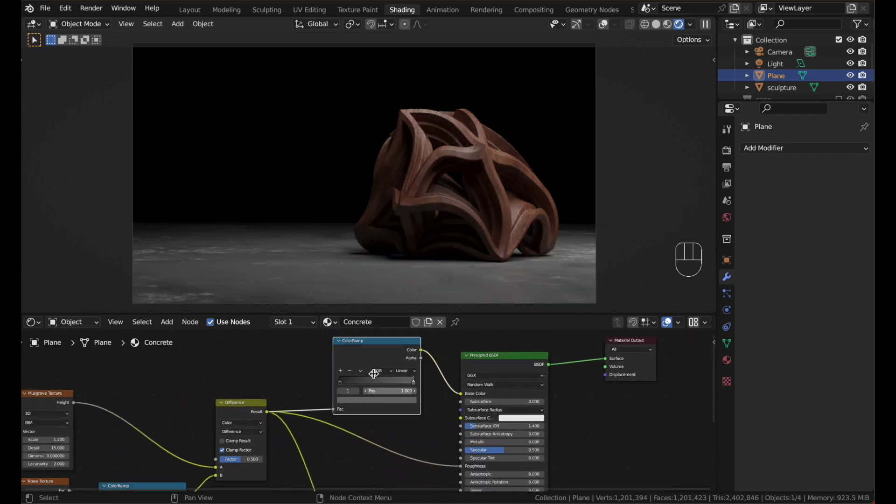
pyautogui.hscroll(-10, 375, 374)
pyautogui.scroll(-3, 375, 375)
pyautogui.scroll(2, 374, 374)
pyautogui.scroll(-2, 374, 374)
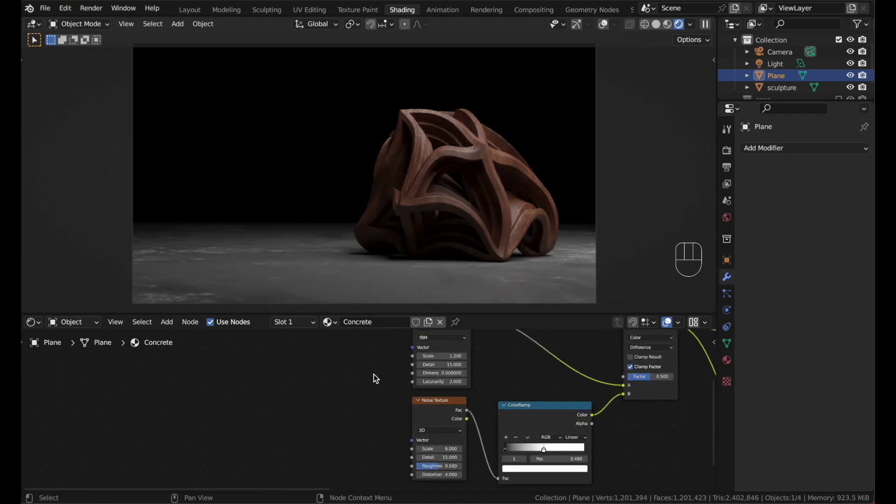
pyautogui.scroll(4, 374, 374)
pyautogui.click(426, 350)
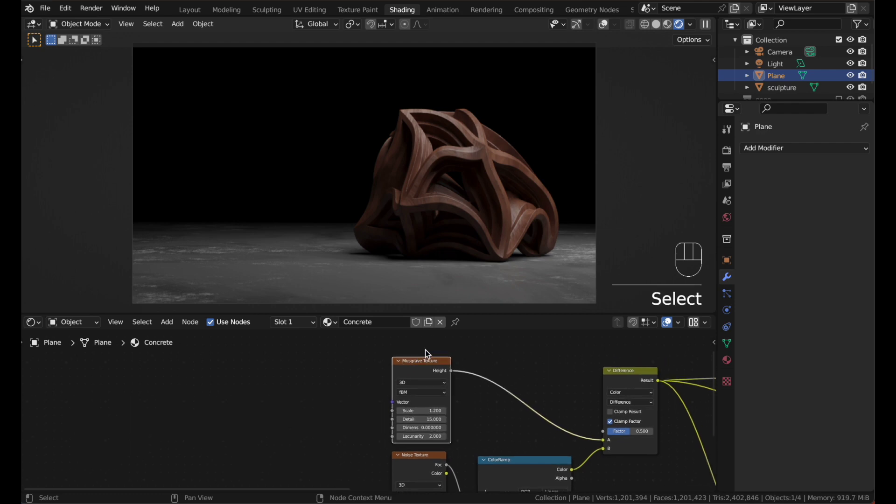
pyautogui.press('ctrl')
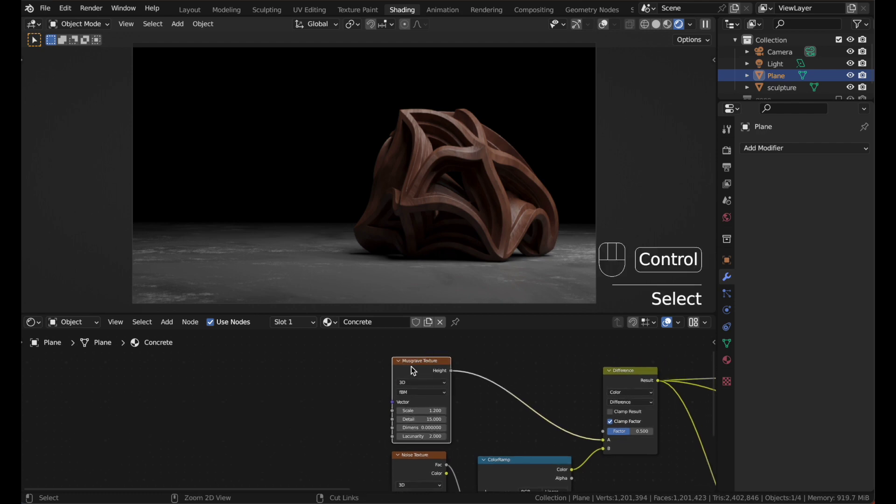
pyautogui.hotkey('ctrl', 't')
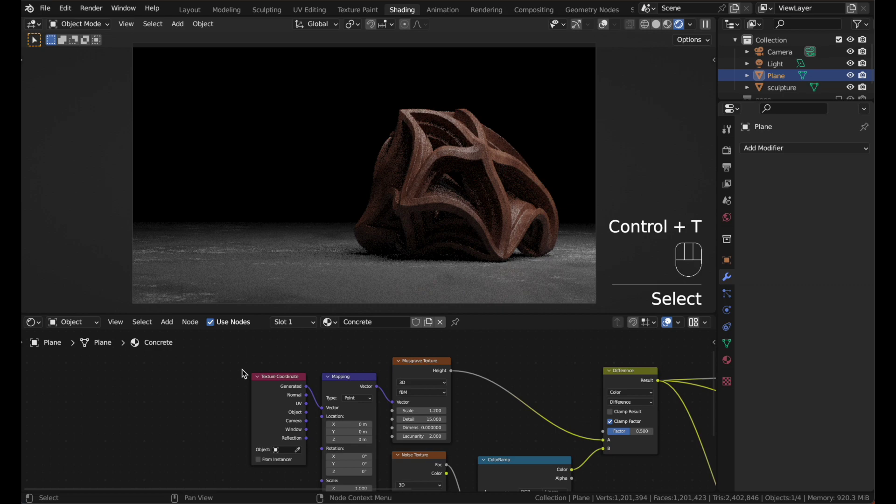
pyautogui.moveTo(254, 354); pyautogui.dragTo(349, 405)
pyautogui.press('g')
pyautogui.click(252, 419)
pyautogui.scroll(-2, 252, 414)
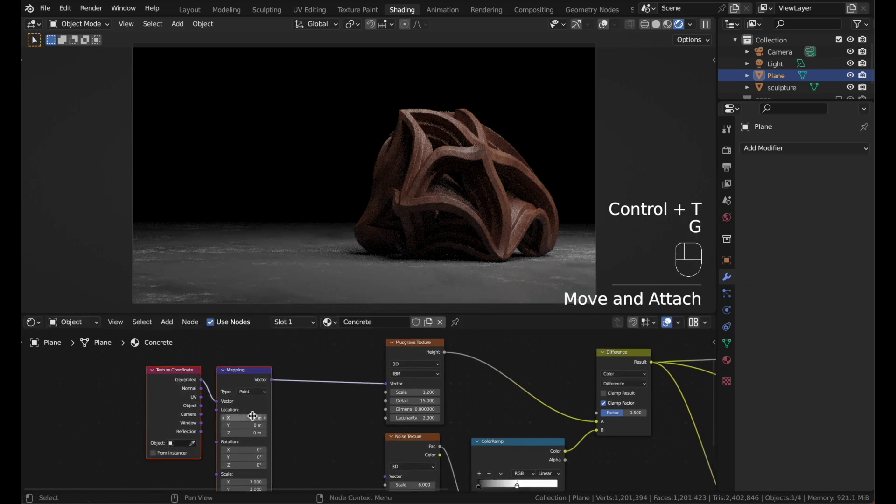
pyautogui.moveTo(269, 371); pyautogui.dragTo(385, 467)
# - Add a Value node linked to the Mapping node's Scale and set its value to 2.2
pyautogui.scroll(-2, 385, 464)
pyautogui.scroll(2, 386, 464)
pyautogui.scroll(-2, 386, 464)
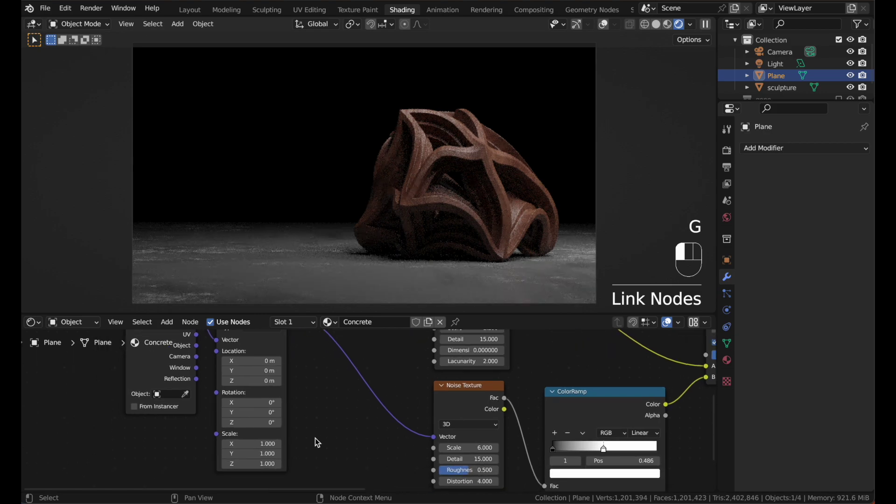
pyautogui.hscroll(-2, 285, 445)
pyautogui.moveTo(249, 420); pyautogui.dragTo(247, 449)
pyautogui.write('value')
pyautogui.press('Return')
pyautogui.click(191, 450)
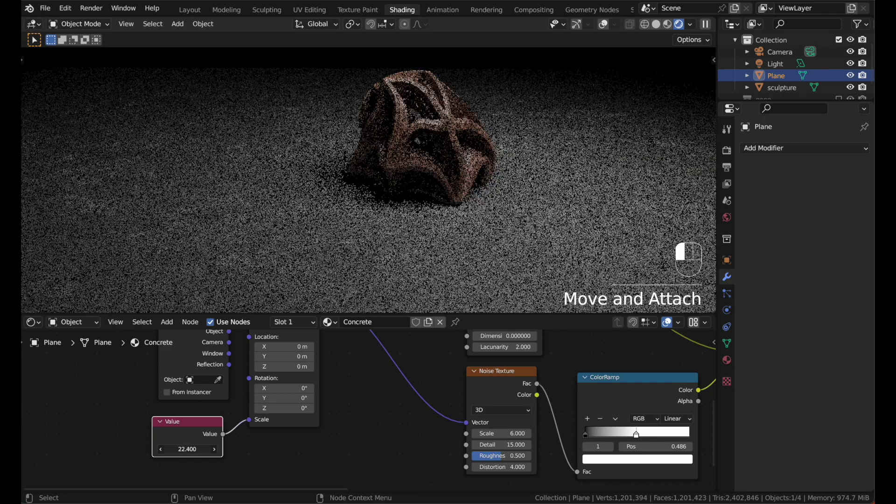
# - Save the file and adjust the split between the camera viewport and the Concrete node tree
pyautogui.press('super+s')
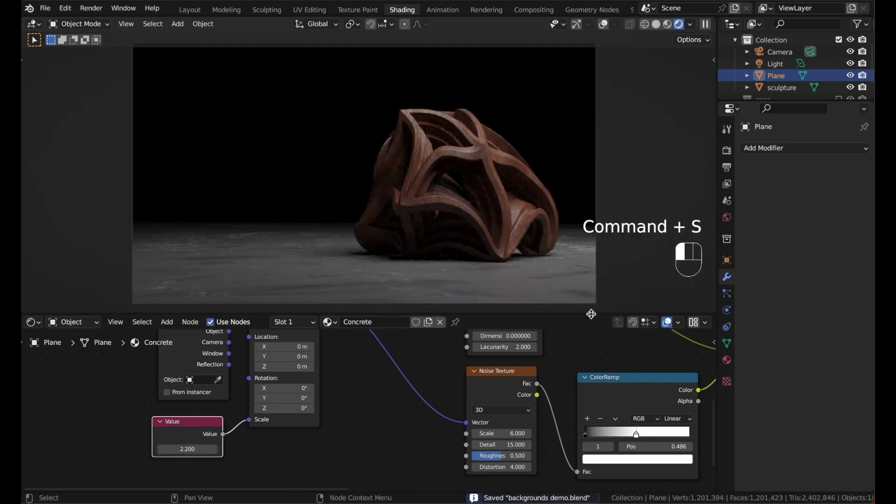
pyautogui.moveTo(591, 314); pyautogui.dragTo(592, 322)
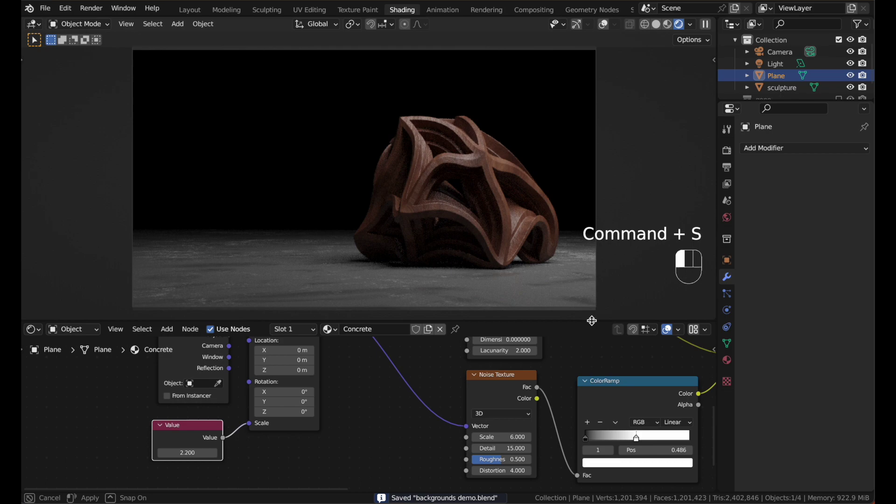
pyautogui.scroll(-4, 536, 404)
pyautogui.scroll(-2, 536, 402)
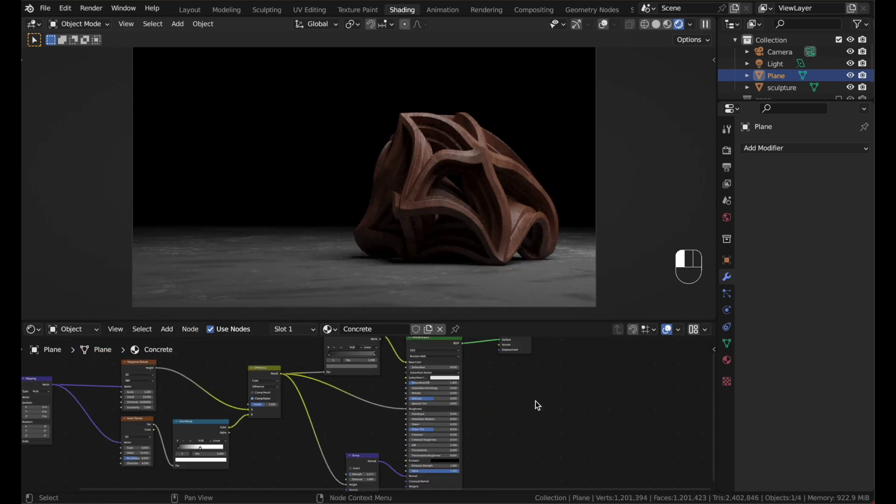
pyautogui.moveTo(536, 401); pyautogui.dragTo(545, 444, button='middle')
pyautogui.moveTo(562, 323); pyautogui.dragTo(562, 306)
# - Start a new file with the default cube scene and switch to the Shading workspace
pyautogui.click(415, 314)
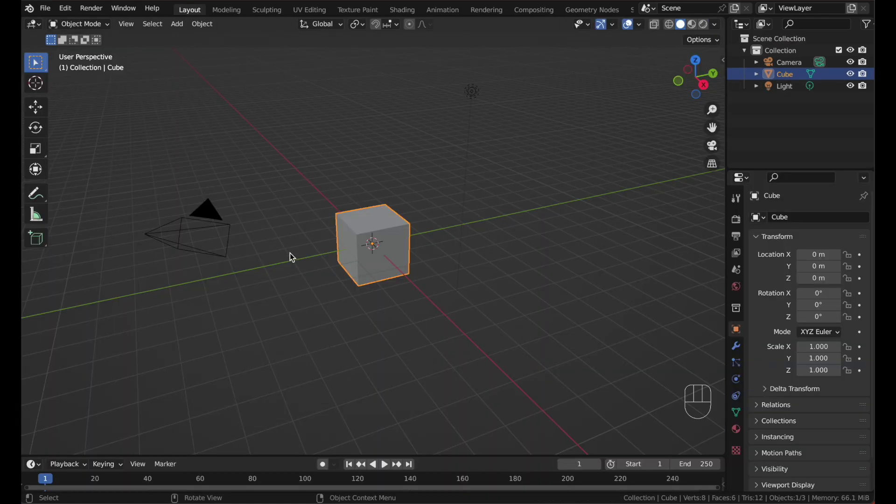
pyautogui.scroll(3, 312, 204)
pyautogui.scroll(2, 311, 204)
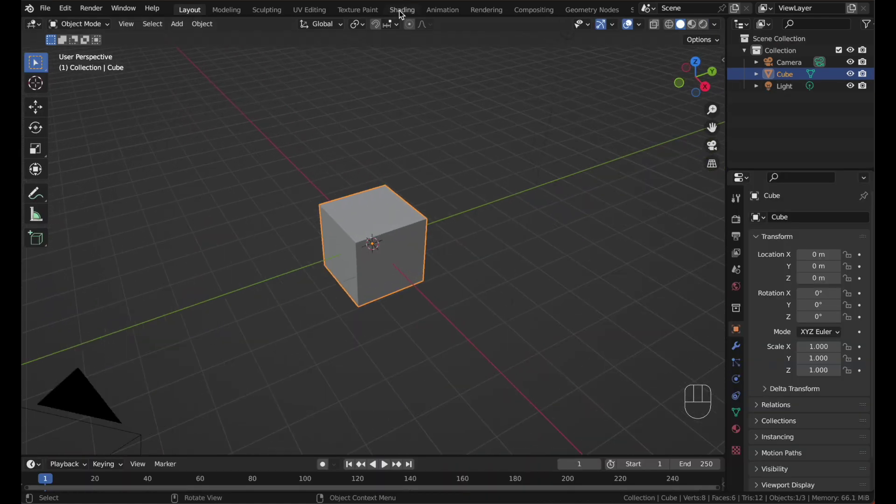
pyautogui.click(403, 9)
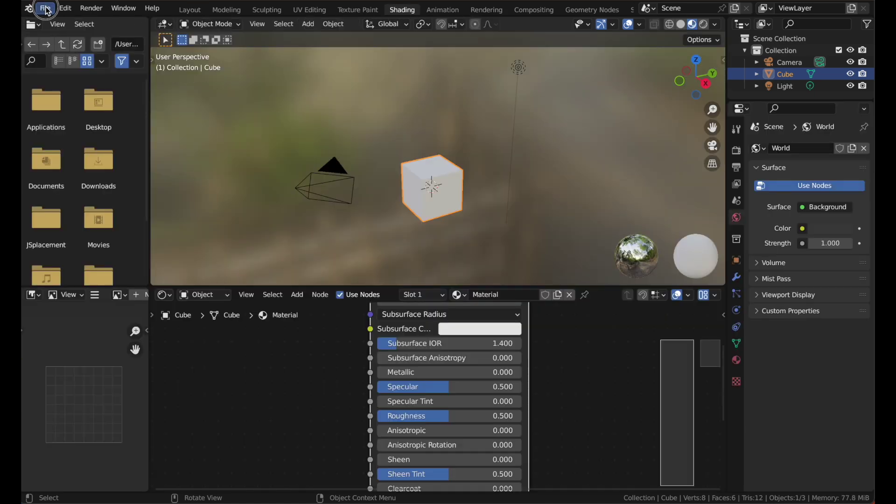
# - Append the Concrete material from backgrounds demo.blend in the blends folder
pyautogui.click(47, 10)
pyautogui.click(66, 143)
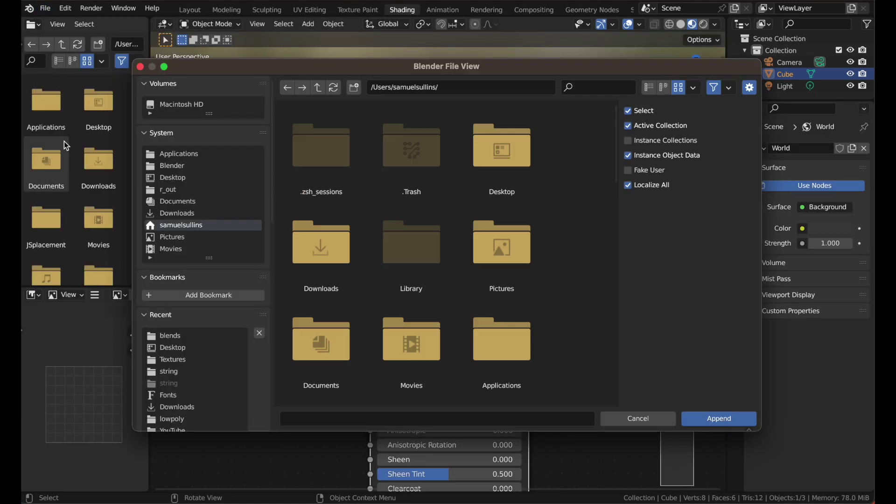
pyautogui.click(178, 336)
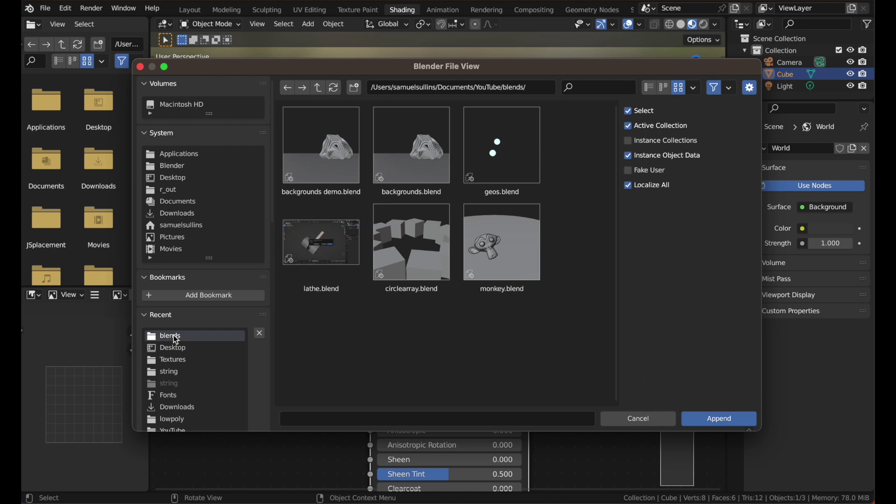
pyautogui.doubleClick(314, 175)
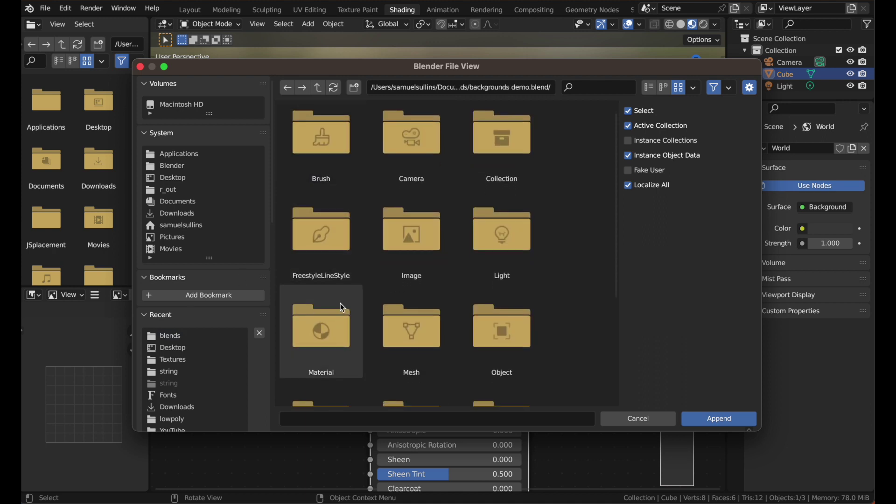
pyautogui.click(324, 326)
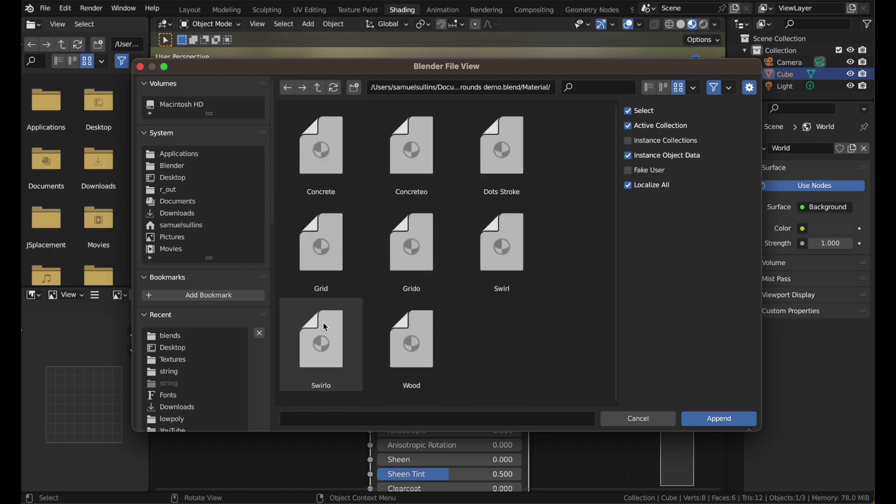
pyautogui.doubleClick(314, 178)
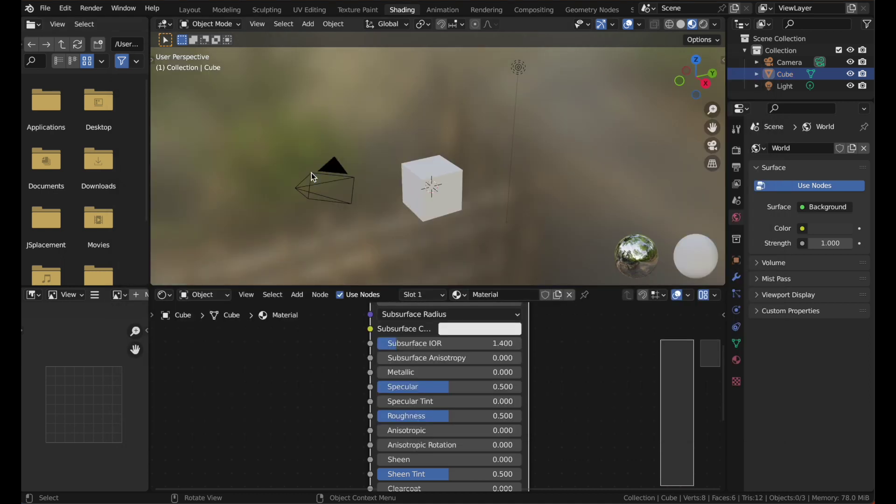
# - Enlarge the node editor area, assign the Concrete material to the cube and inspect its surface up close
pyautogui.moveTo(358, 286); pyautogui.dragTo(366, 265)
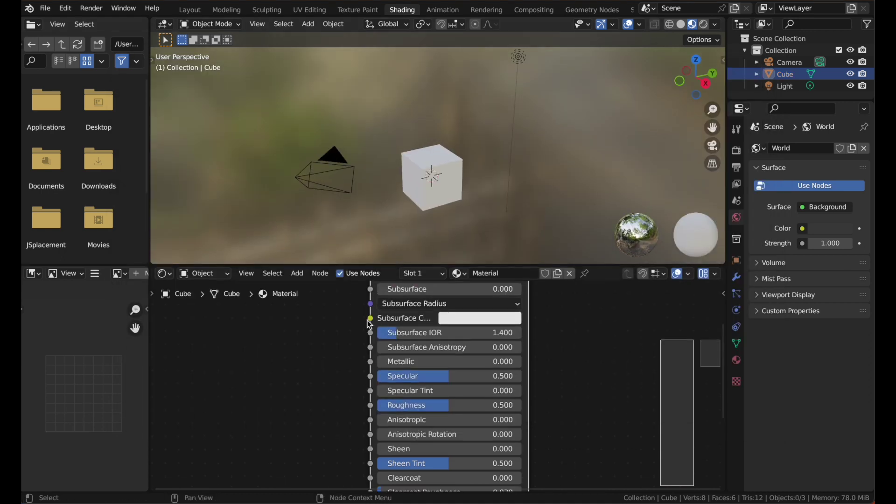
pyautogui.scroll(-2, 369, 323)
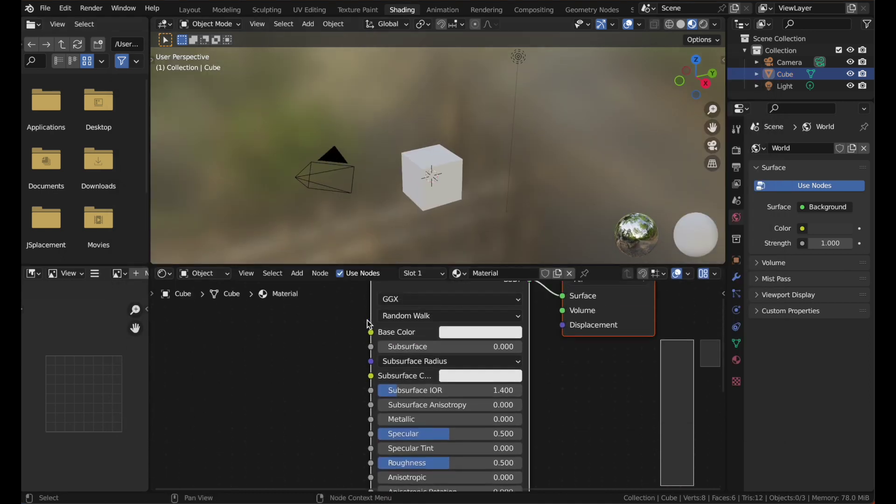
pyautogui.click(461, 274)
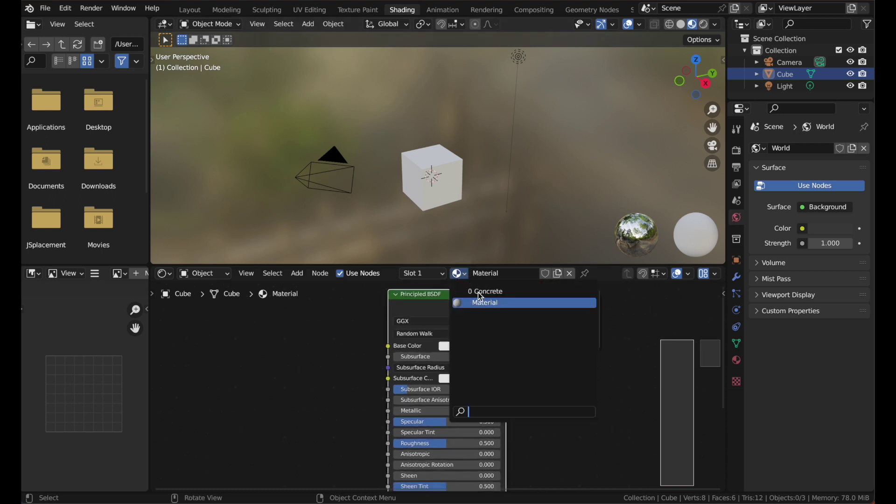
pyautogui.click(498, 294)
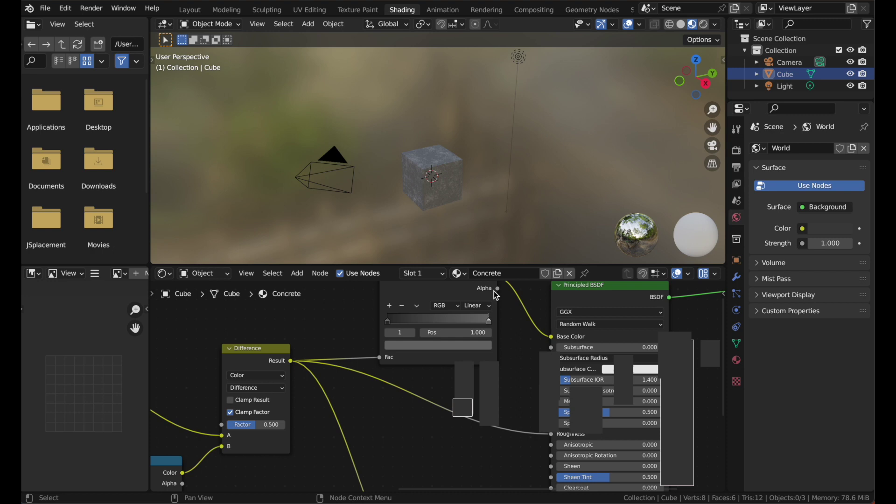
pyautogui.scroll(5, 442, 183)
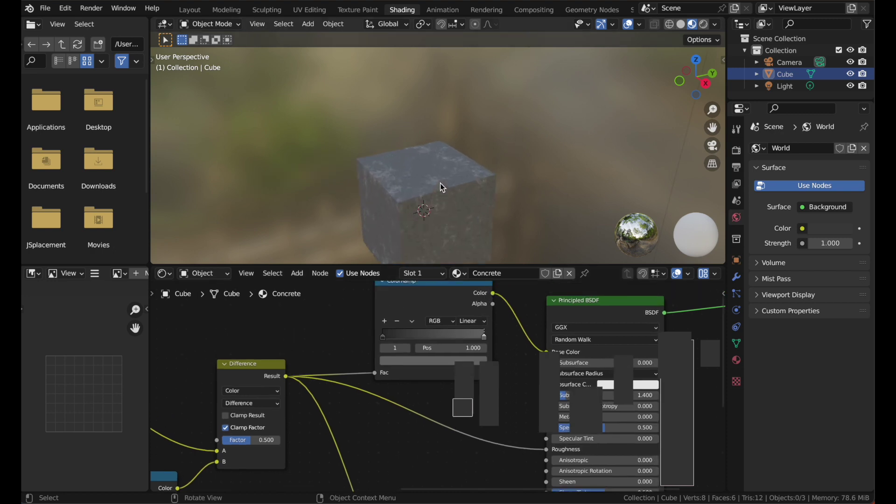
pyautogui.keyDown('shift'); pyautogui.scroll(-3, 442, 183); pyautogui.keyUp('shift')
pyautogui.scroll(3, 441, 183)
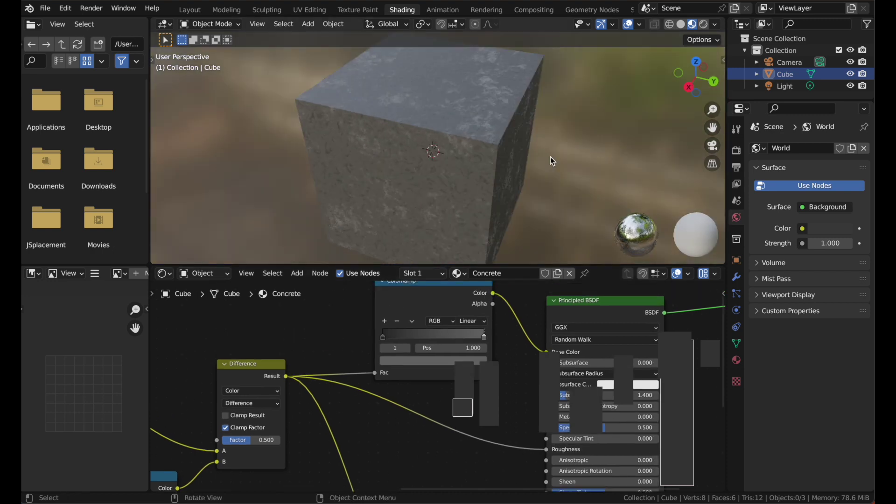